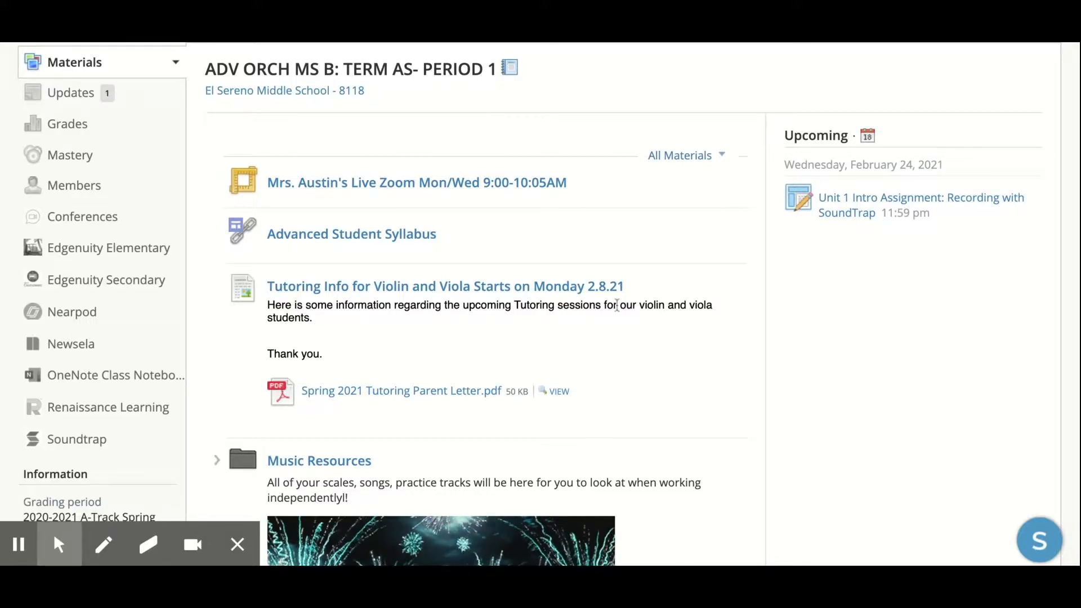
Look through the Music Resources folder and its Practice Tracks subfolder, and collapse both again
scroll(617, 305, down, 5)
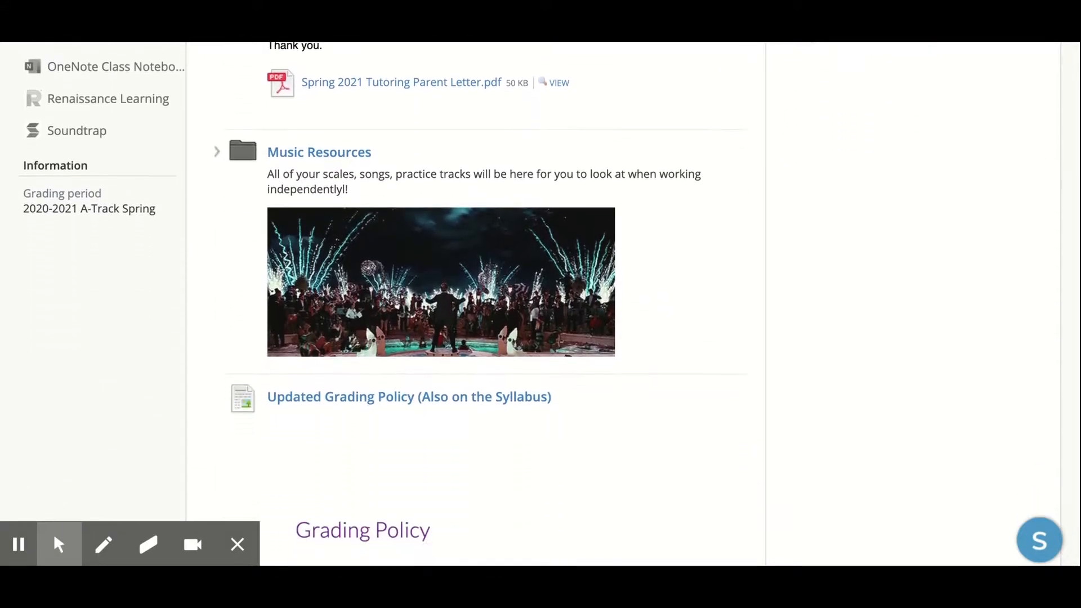
scroll(217, 152, down, 1)
click(216, 90)
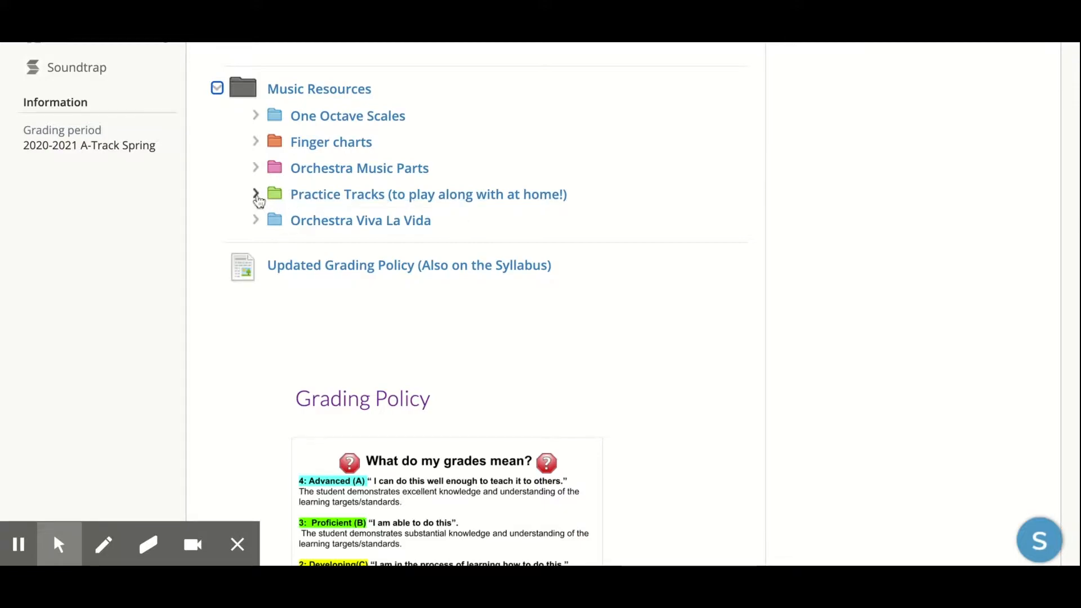
click(256, 195)
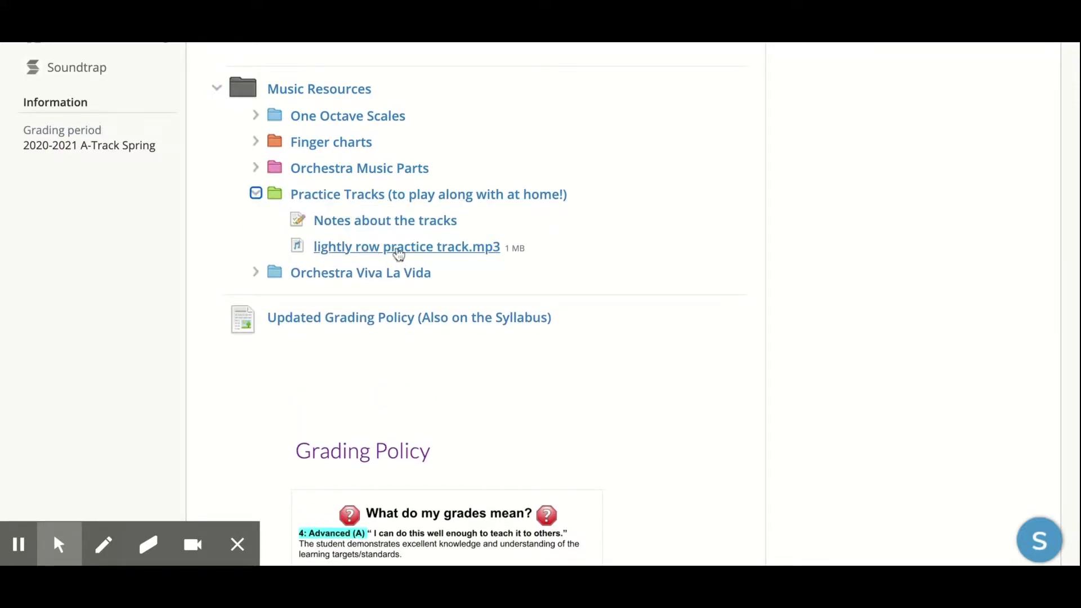
click(257, 197)
scroll(257, 203, up, 1)
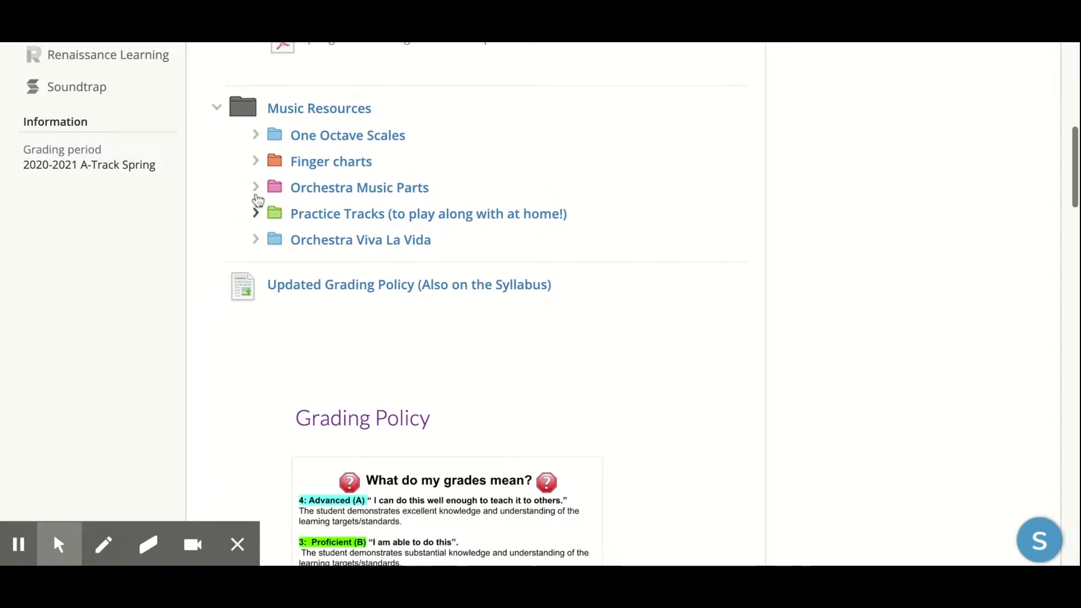
click(217, 107)
scroll(243, 132, up, 5)
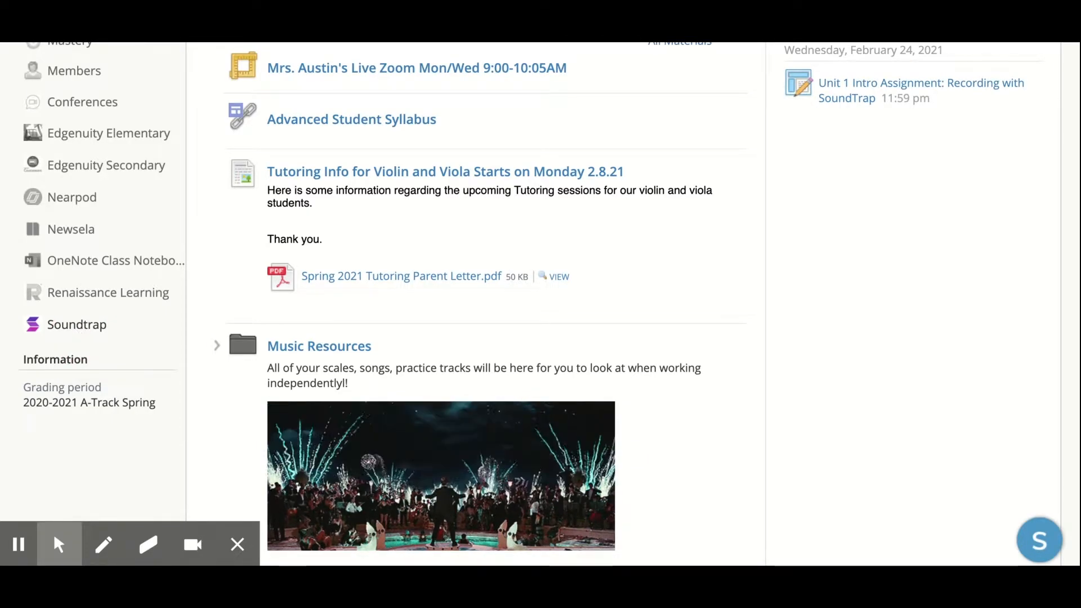
Launch Soundtrap from the Period 1 orchestra course and return to the course materials
click(79, 327)
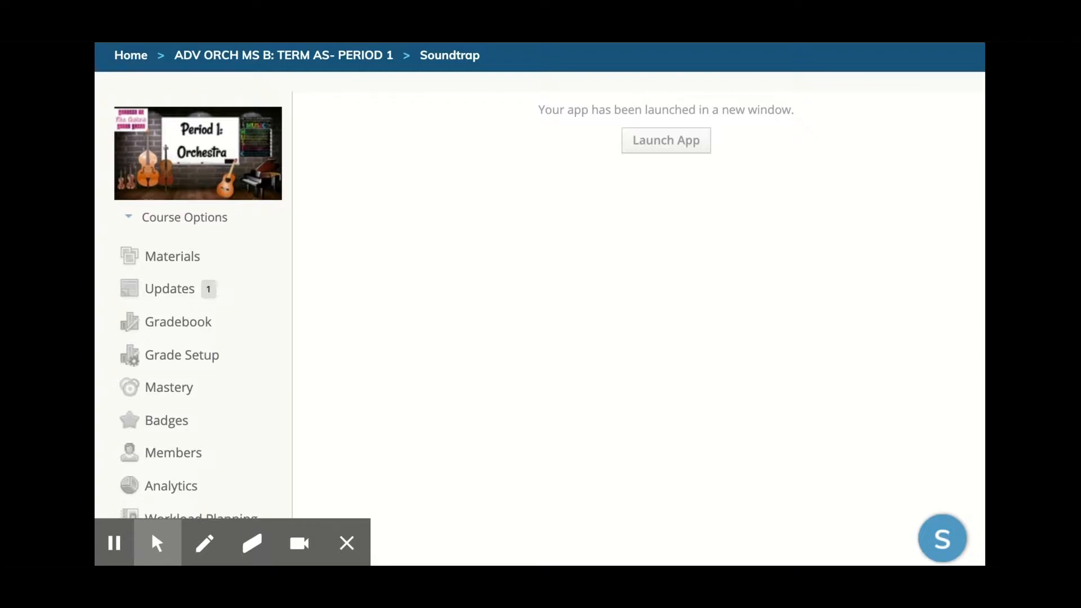
mouse_move(202, 267)
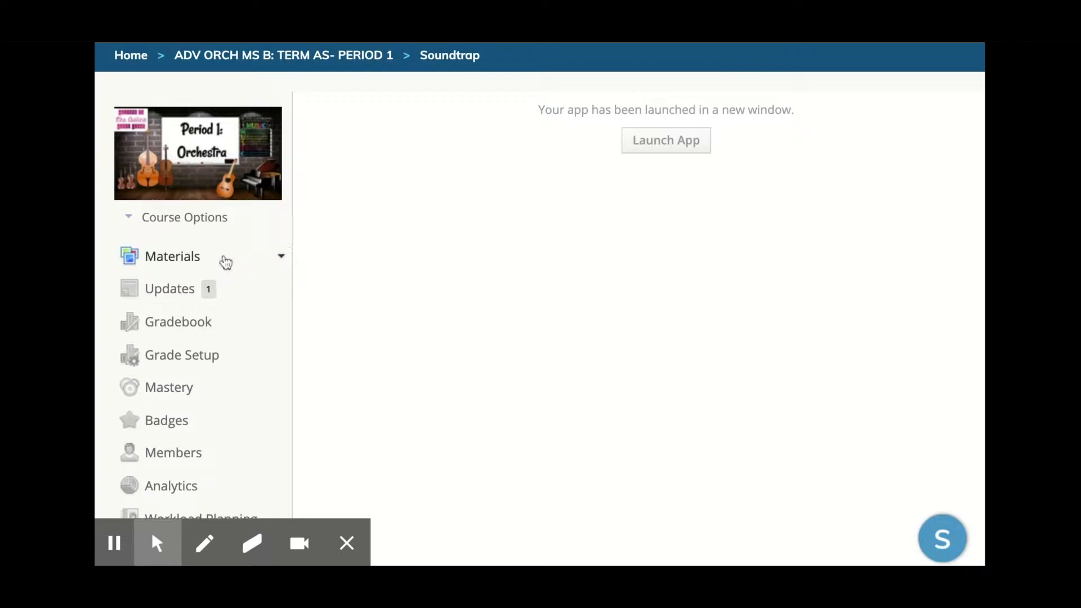
scroll(210, 259, down, 2)
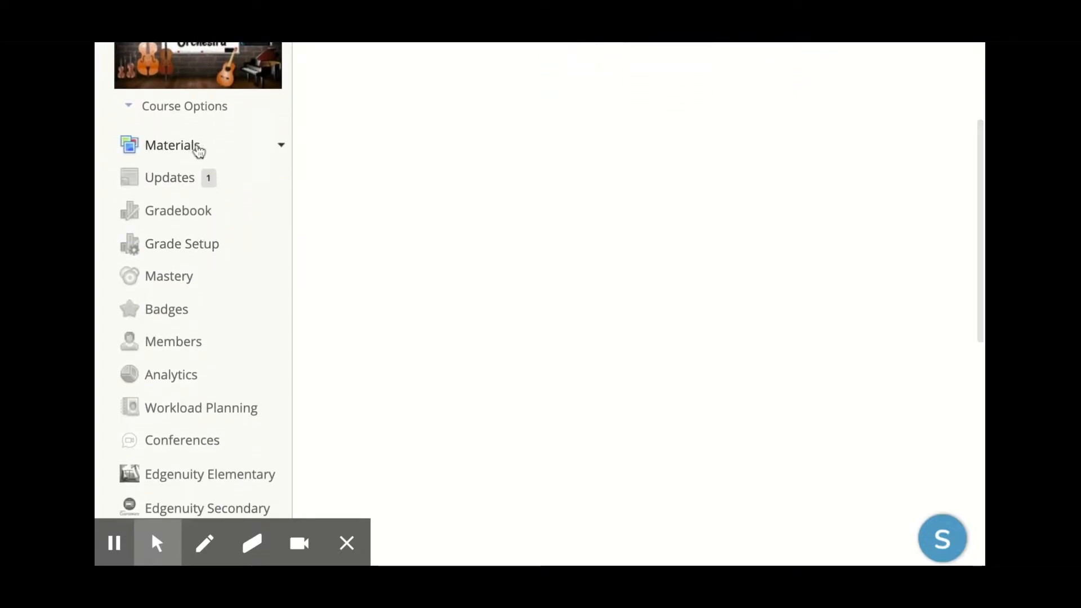
scroll(559, 301, down, 2)
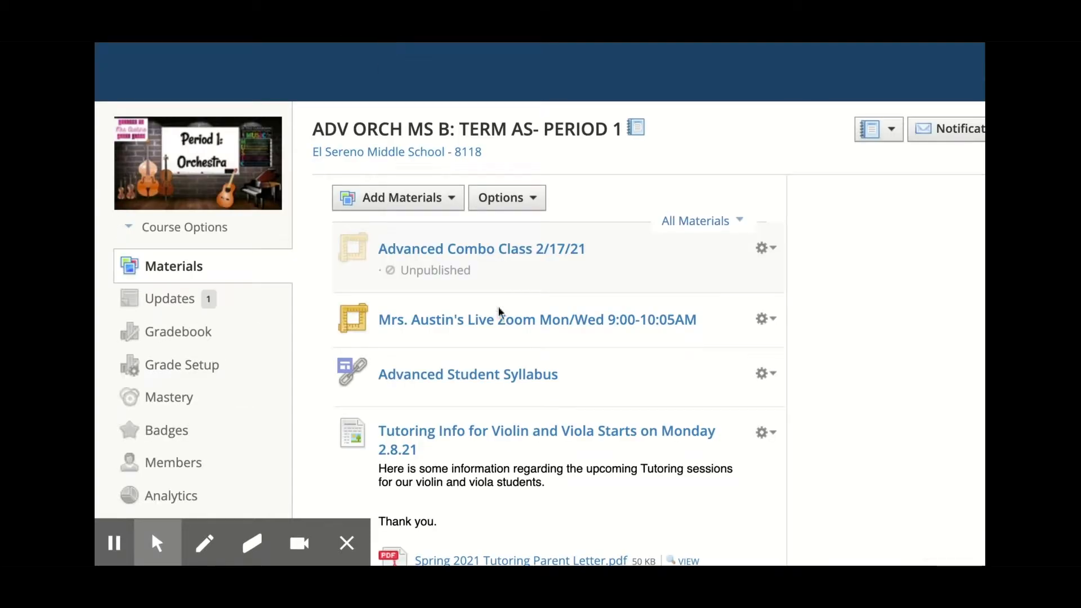
Open the Week 6 folder in the course materials and its "Directions for this week" page
scroll(498, 310, down, 7)
scroll(498, 309, down, 9)
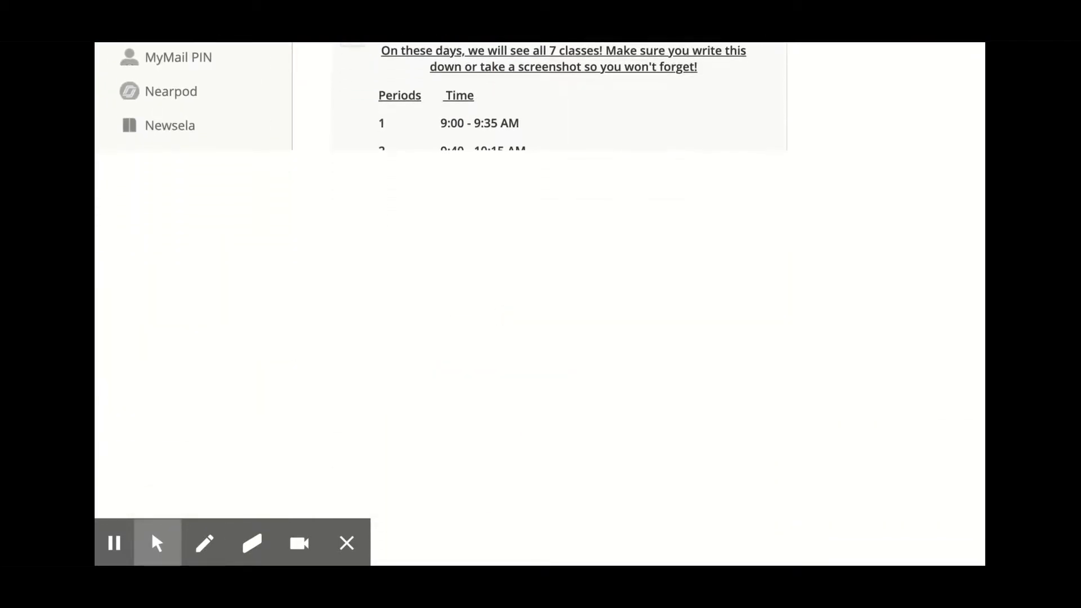
scroll(498, 310, down, 20)
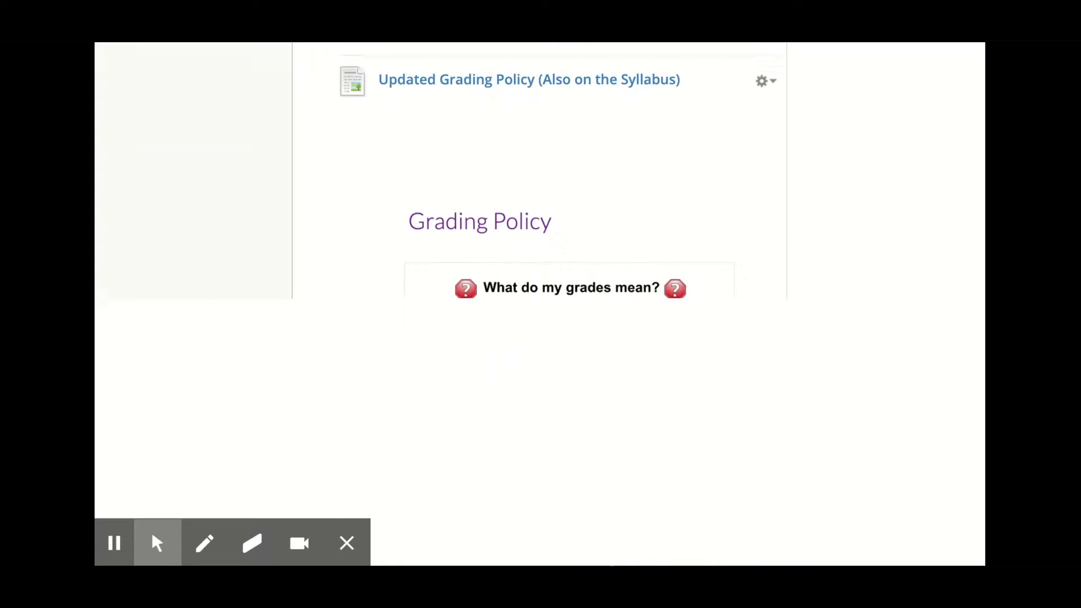
scroll(498, 310, down, 6)
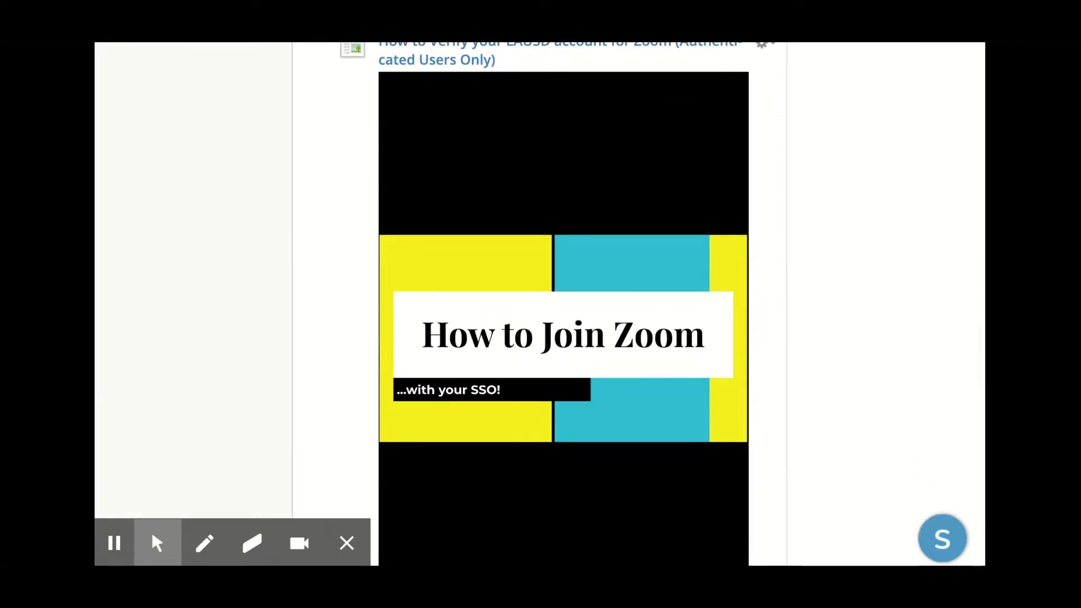
scroll(780, 265, down, 11)
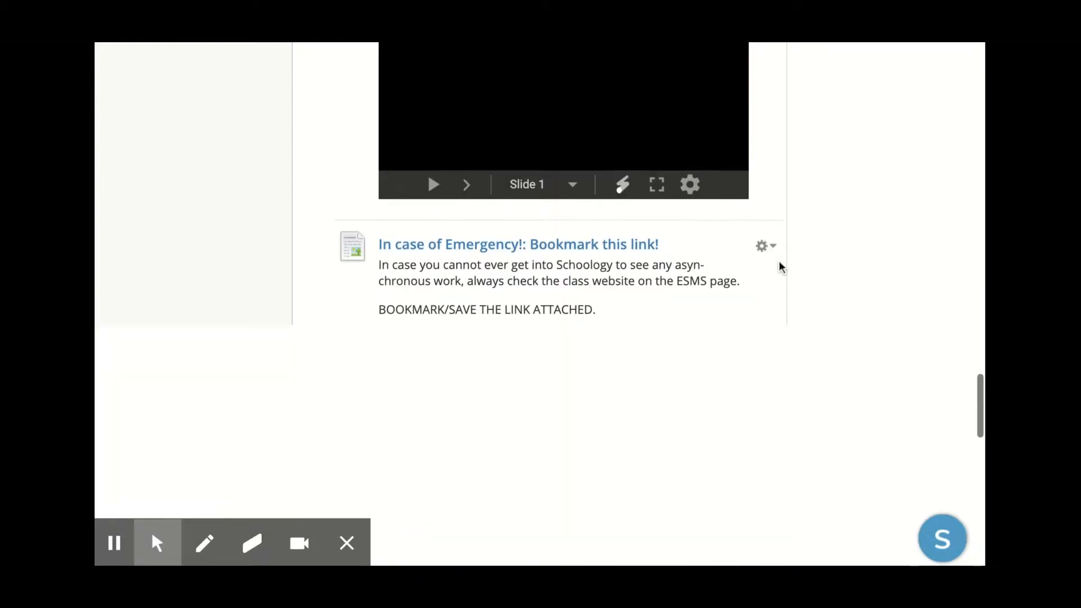
scroll(780, 265, down, 11)
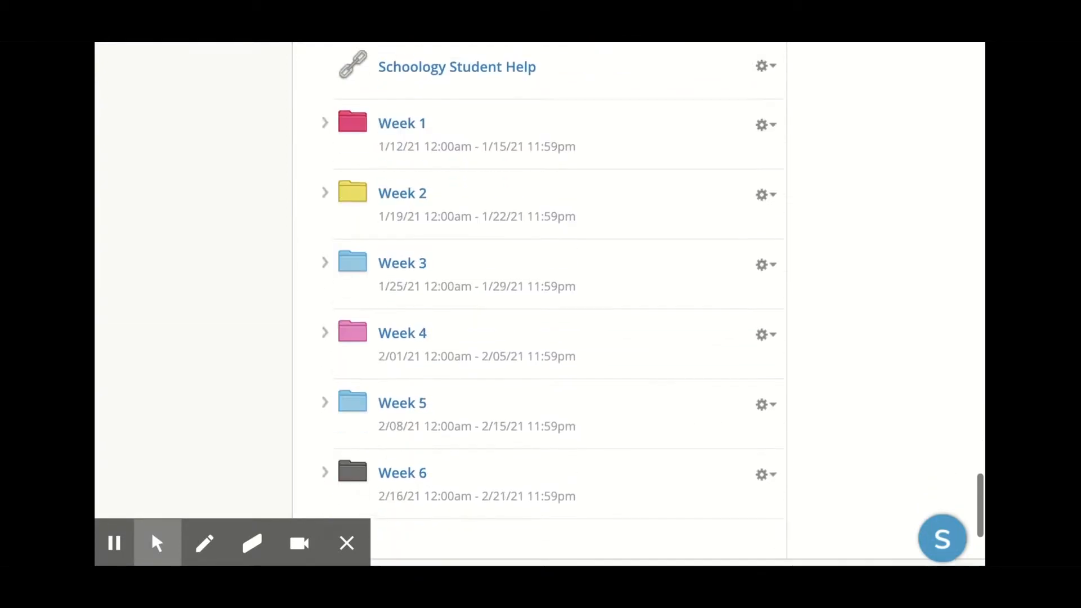
click(406, 464)
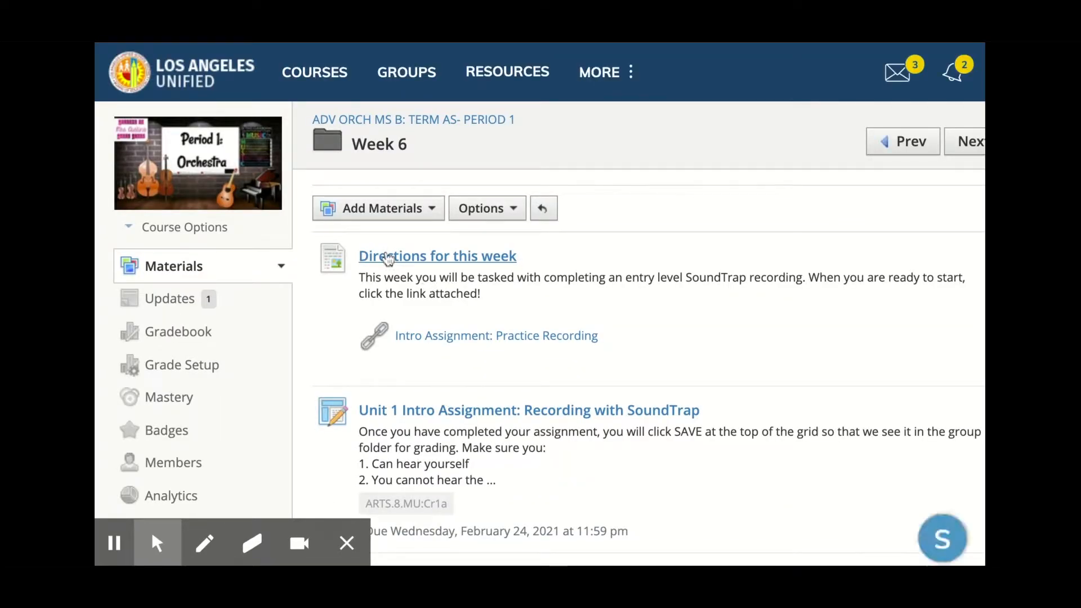
click(389, 257)
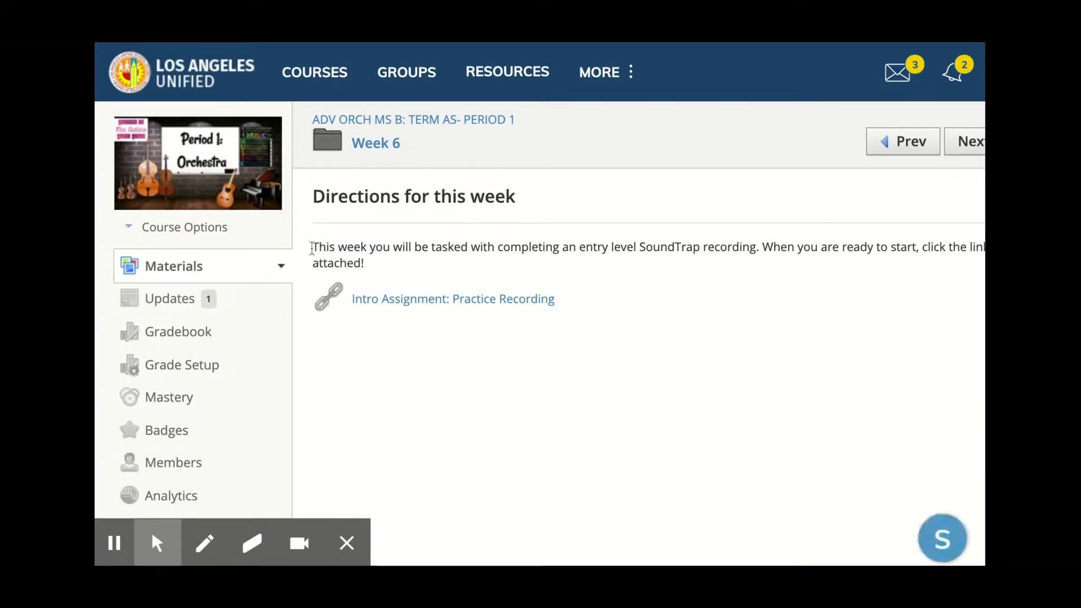
scroll(503, 275, right, 2)
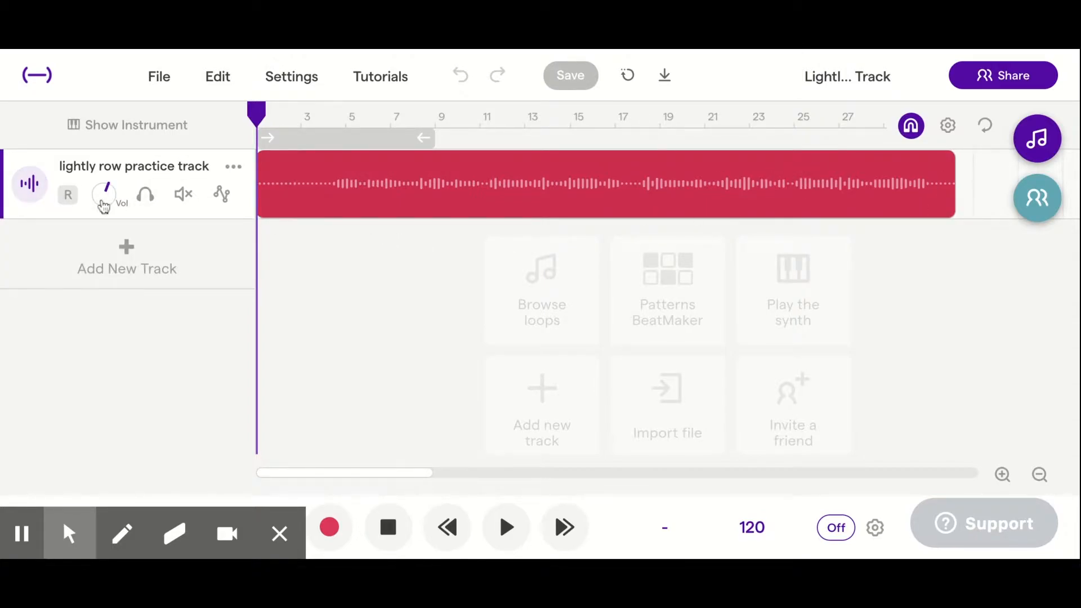
Lower the project's master volume slightly
mouse_move(261, 174)
click(280, 533)
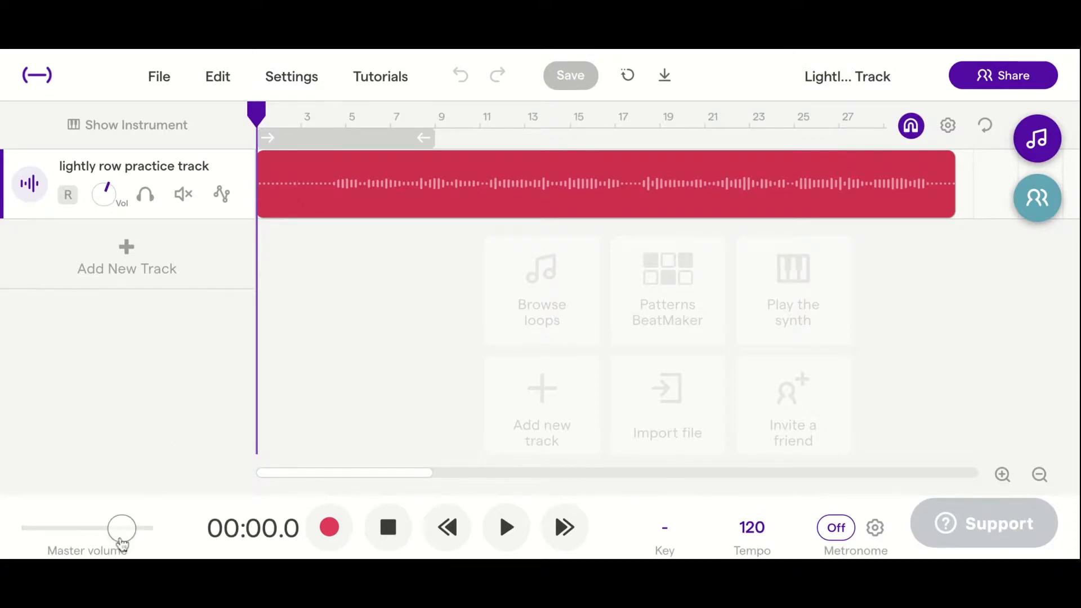
mouse_move(123, 533)
mouse_down()
mouse_move(157, 529)
mouse_move(79, 528)
mouse_move(120, 529)
mouse_up()
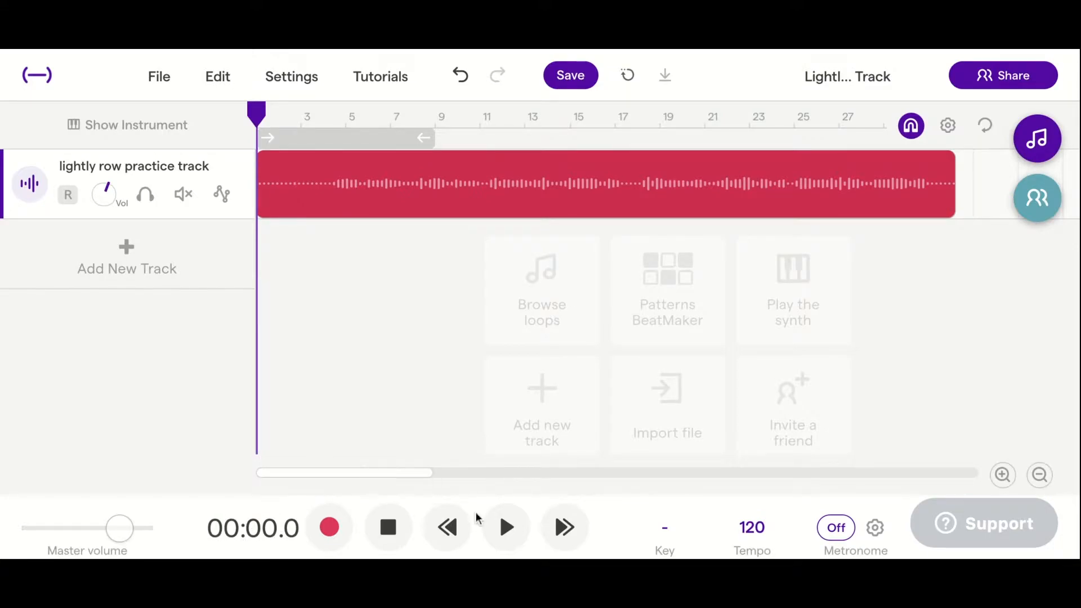
Play the beginning of the lightly row practice track, and play it again from near its end
click(507, 526)
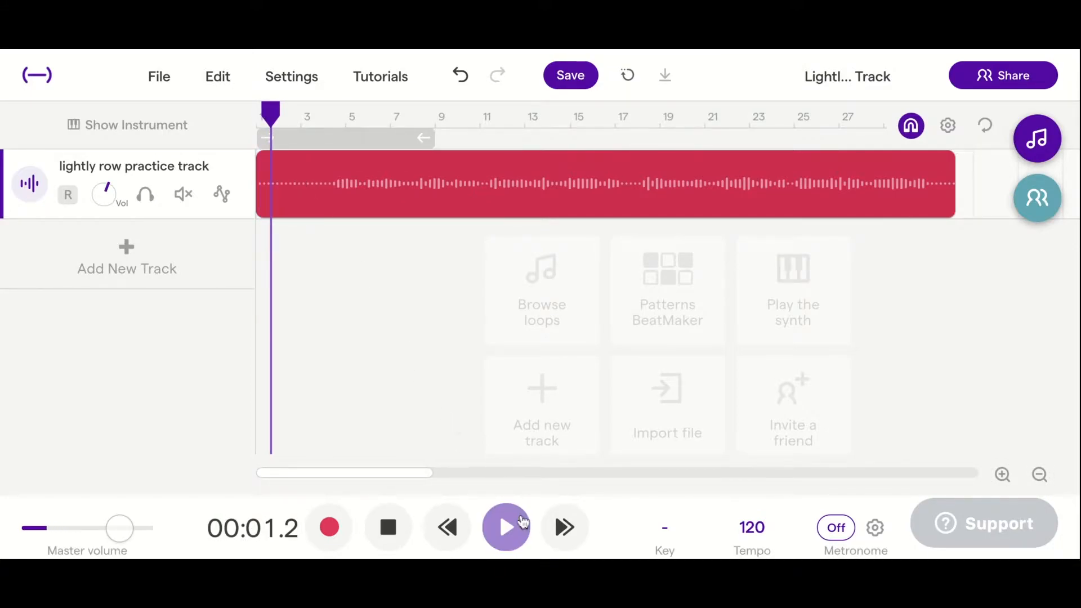
click(506, 526)
drag(280, 115, 965, 138)
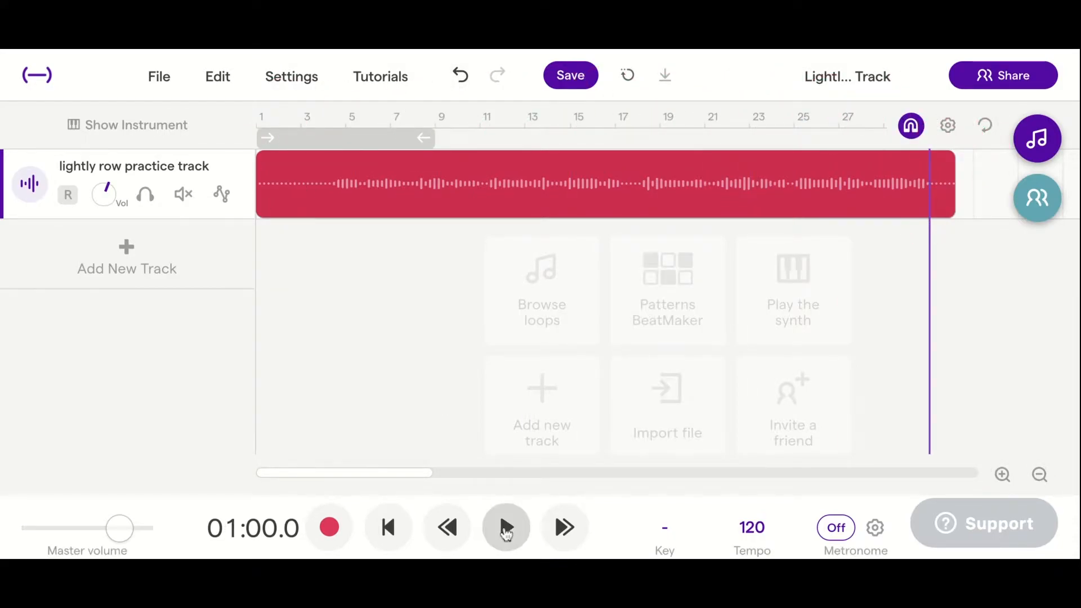
click(507, 529)
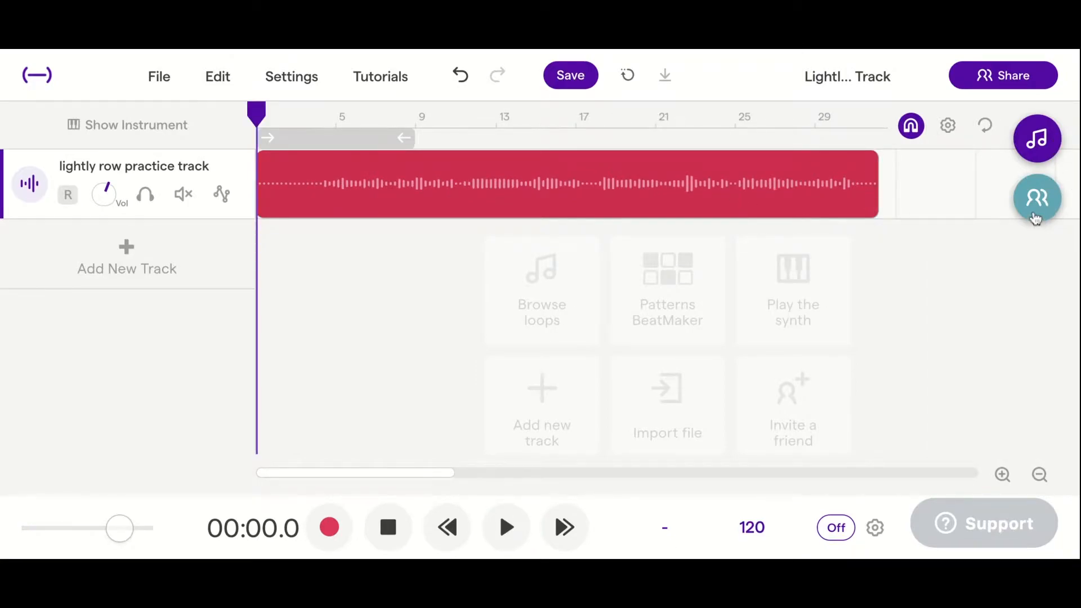
View the project's collaborators and return to the track timeline
click(1036, 218)
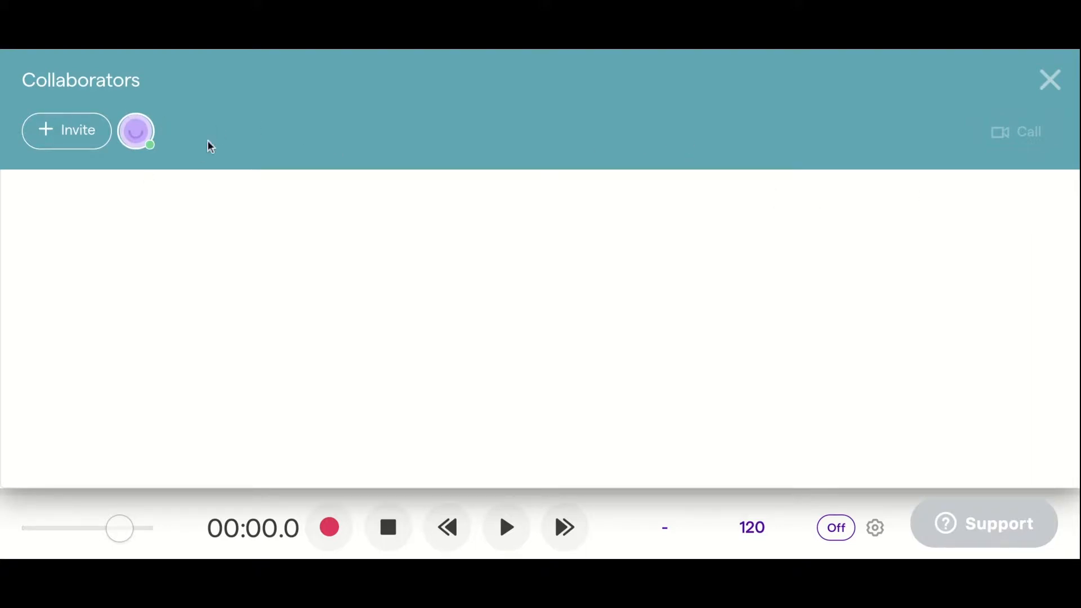
click(1049, 79)
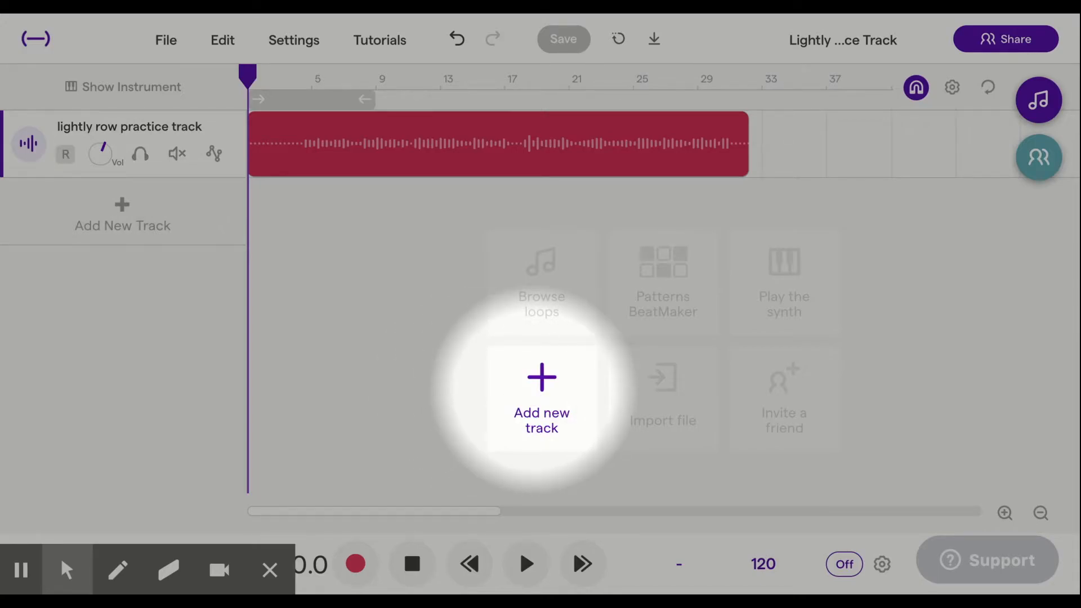
Add a new Voice & microphones track and set its sound preset to Clean
click(535, 388)
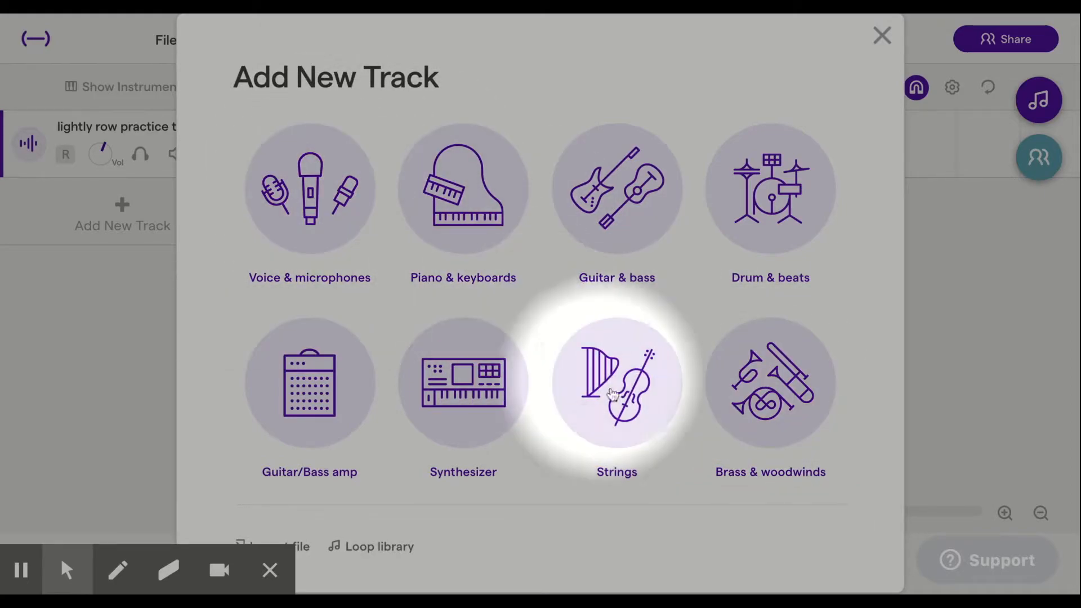
click(308, 193)
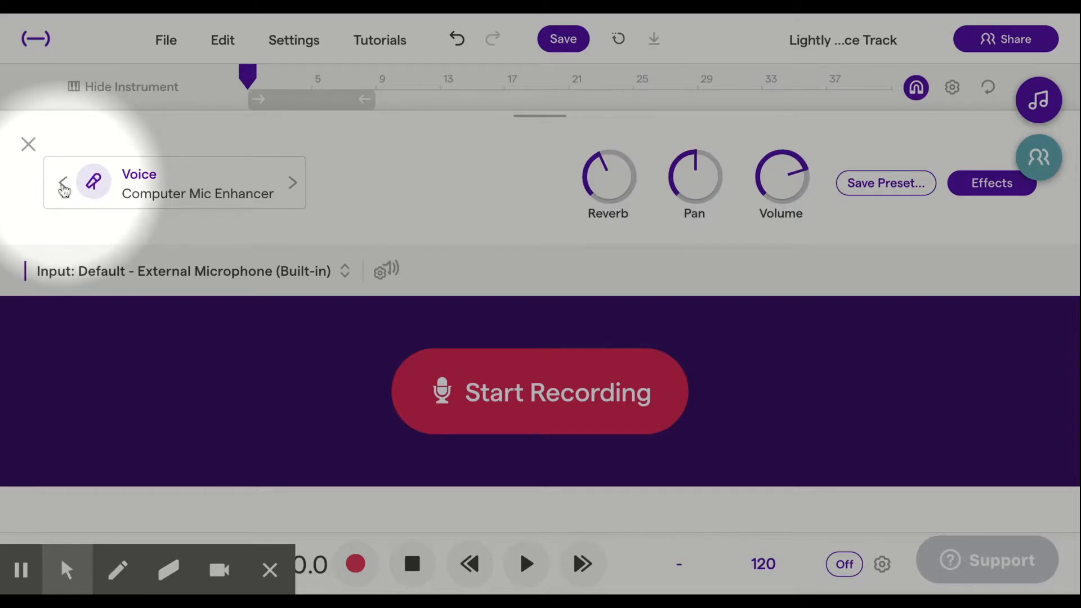
click(64, 189)
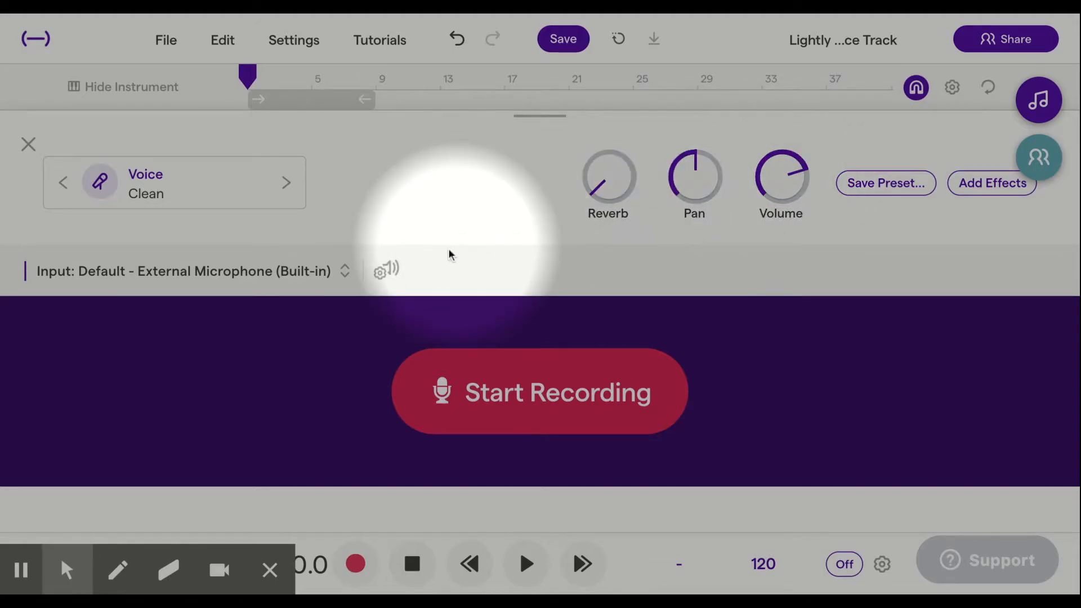
Run the Volume Check for the microphone input, reset it, run the test again and accept the levels
click(386, 275)
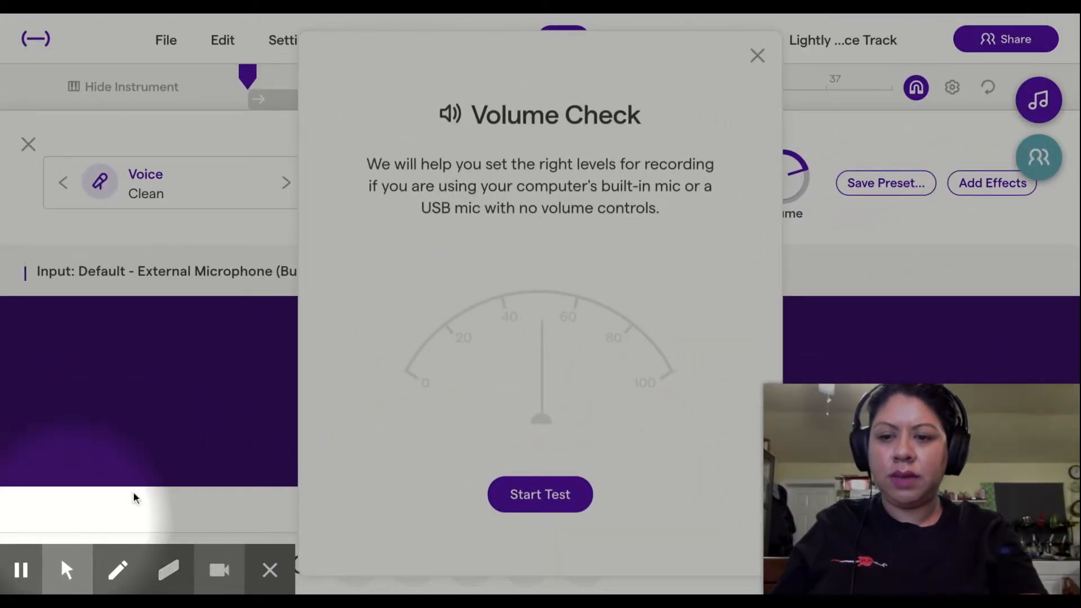
click(272, 570)
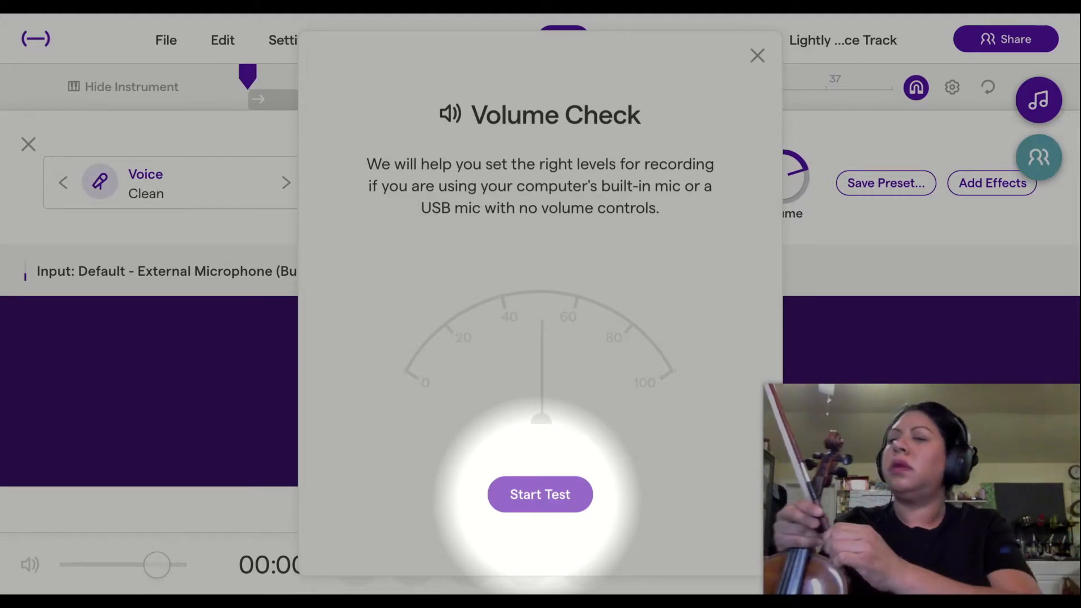
click(569, 494)
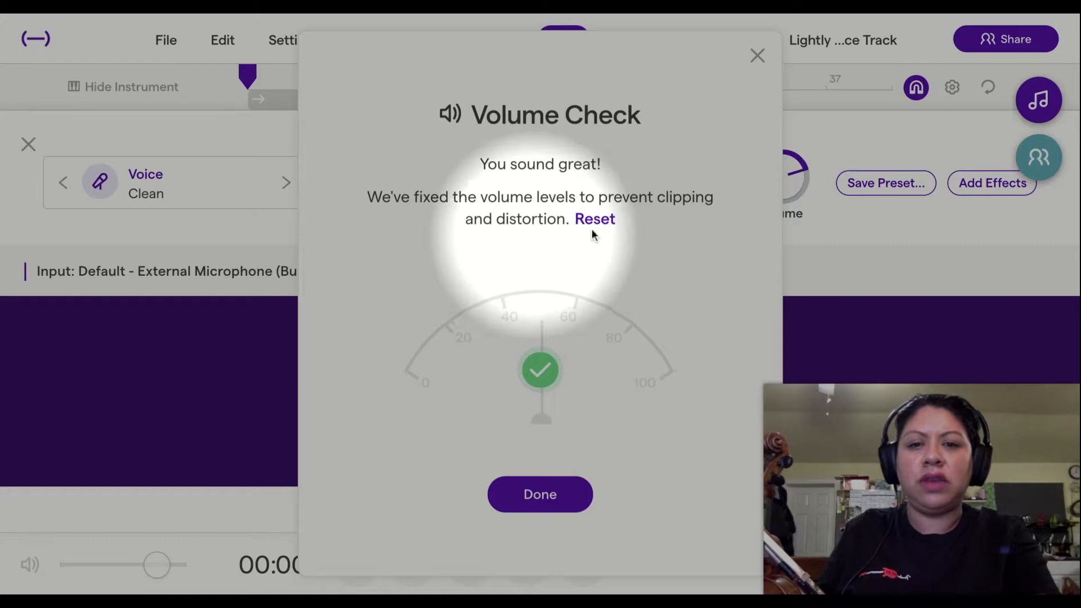
click(601, 223)
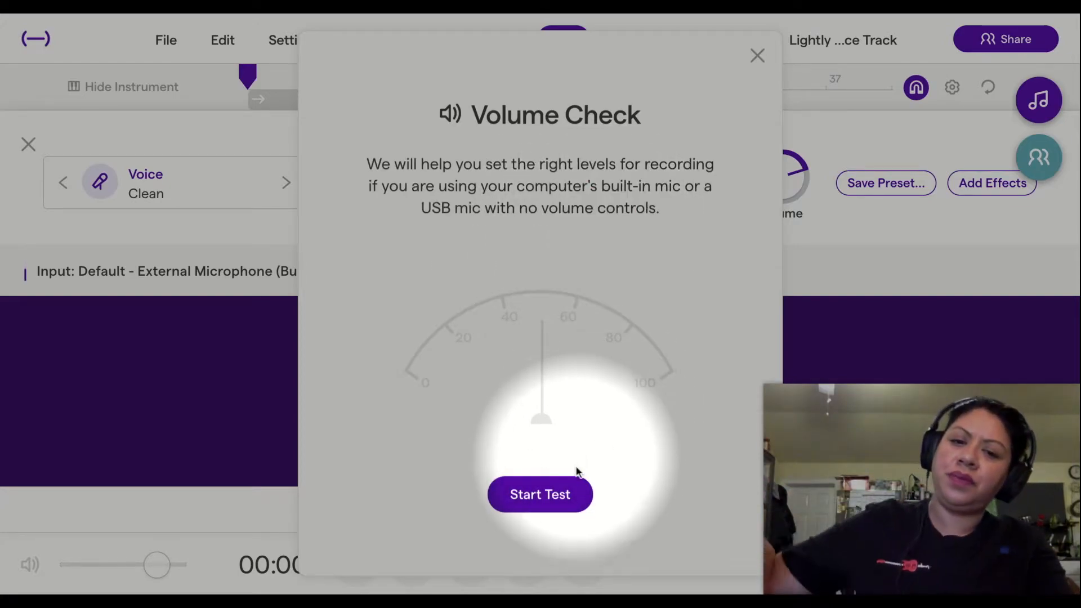
click(564, 493)
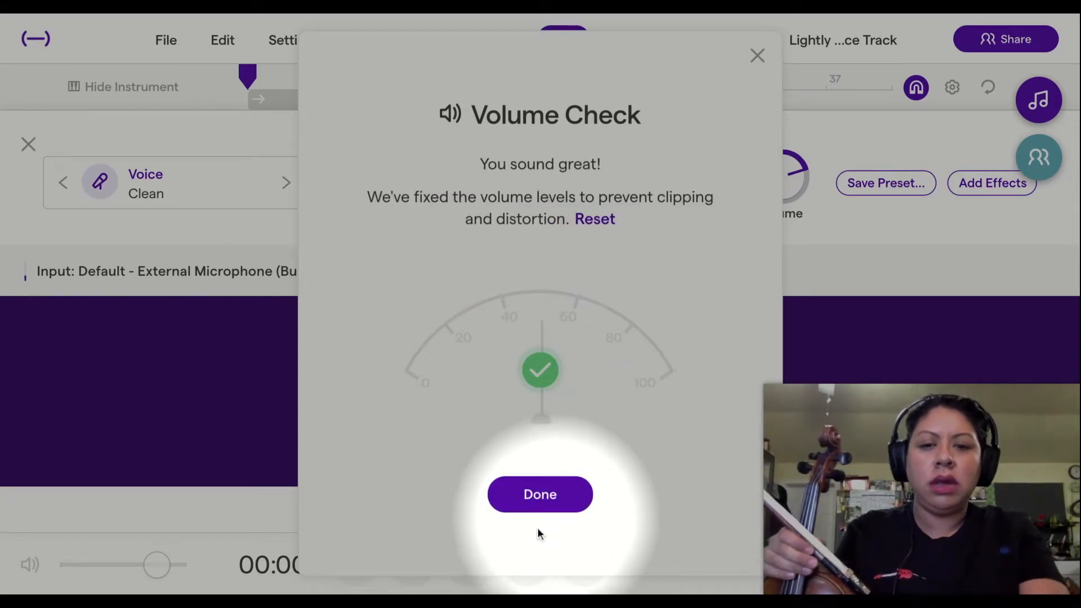
click(538, 499)
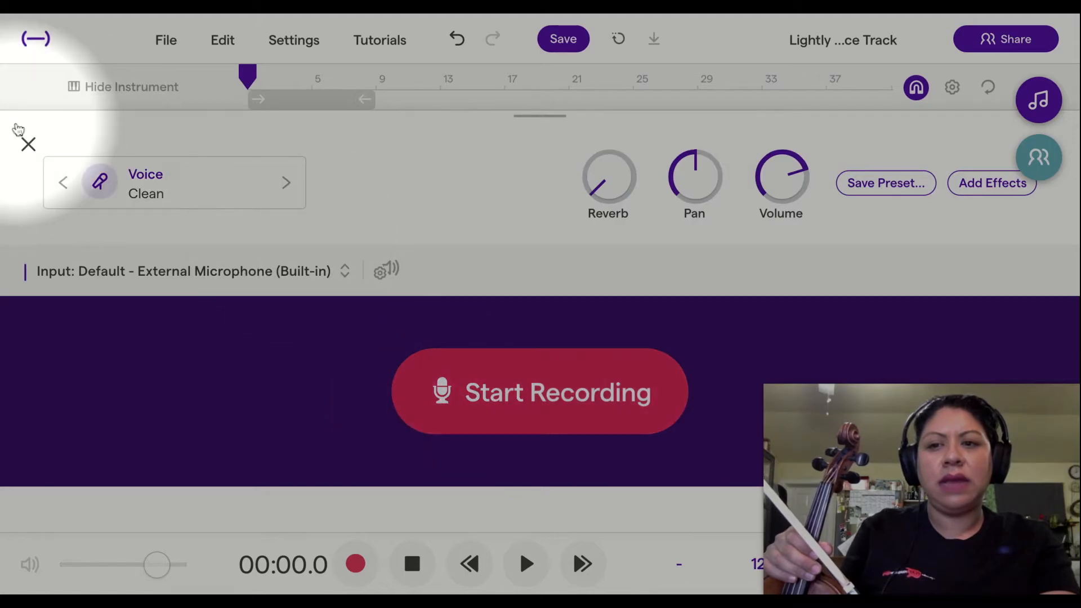
Close the instrument view, play the practice track while lowering the master volume slightly, and return the playhead to the start
click(29, 145)
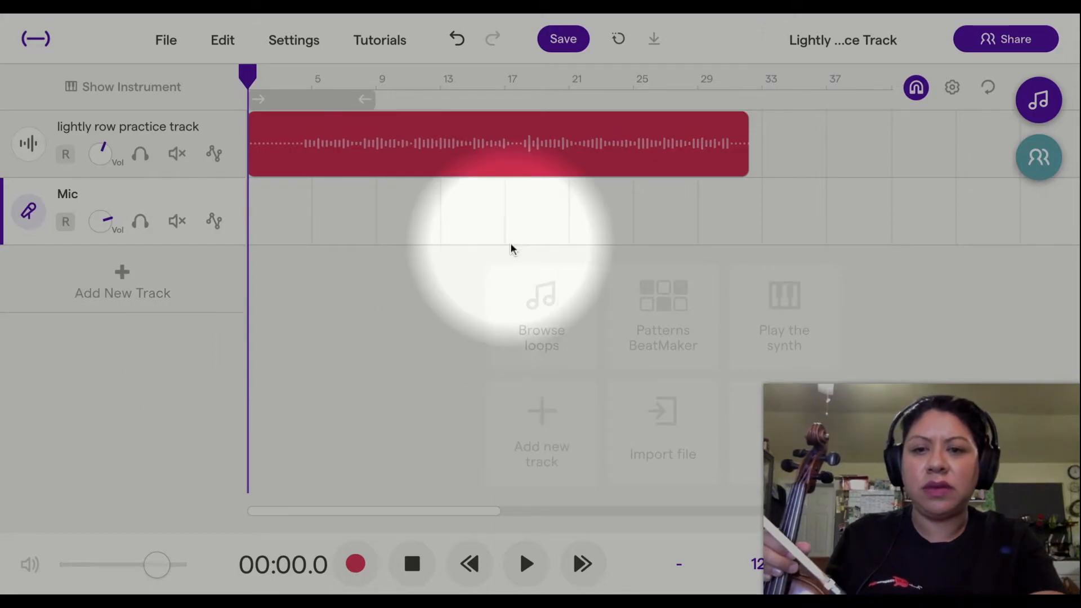
click(526, 563)
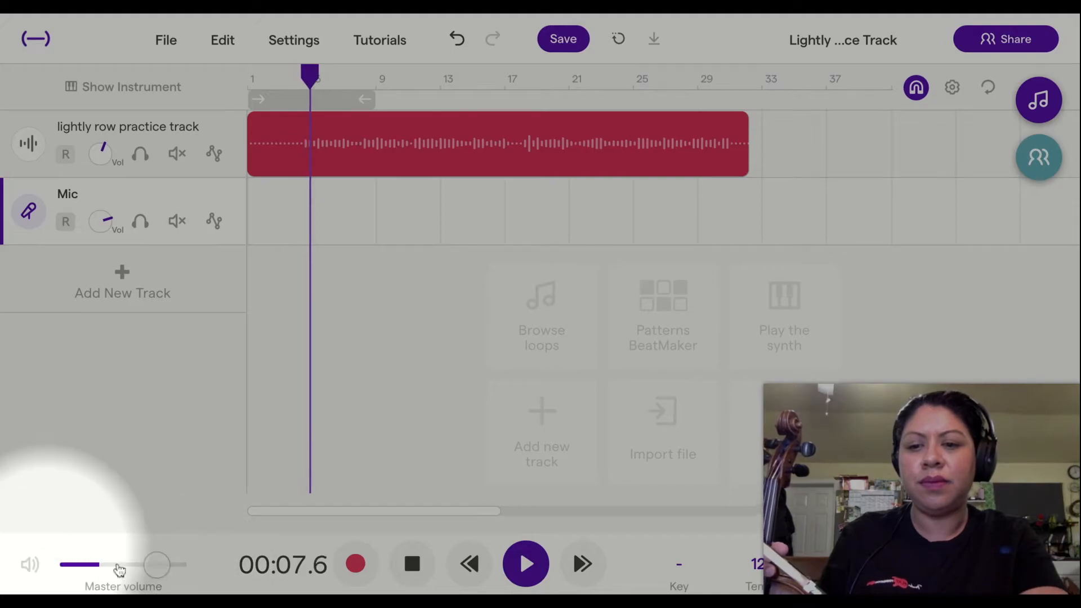
click(151, 568)
drag(151, 568, 113, 566)
click(119, 566)
drag(129, 570, 157, 569)
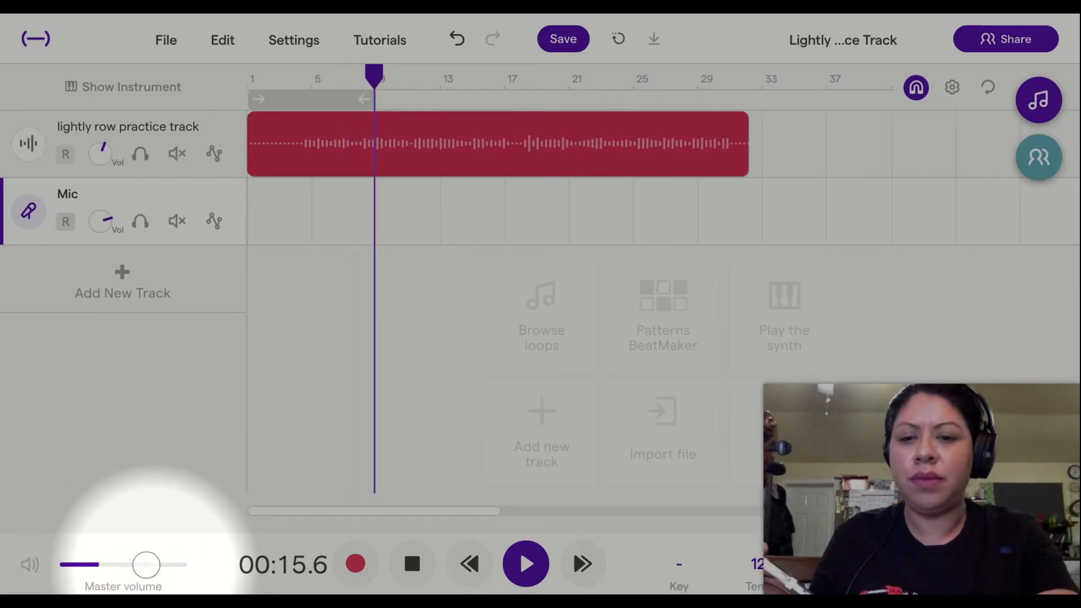
click(413, 564)
click(425, 571)
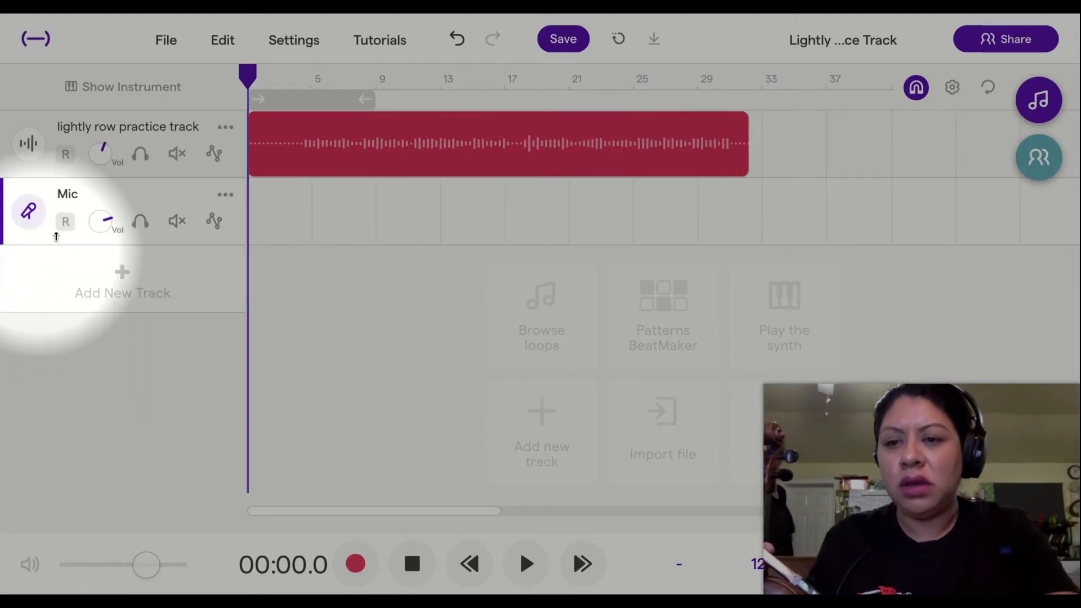
Arm the Mic track with headphones in use and record a take of about 33 seconds along with the practice track
click(66, 222)
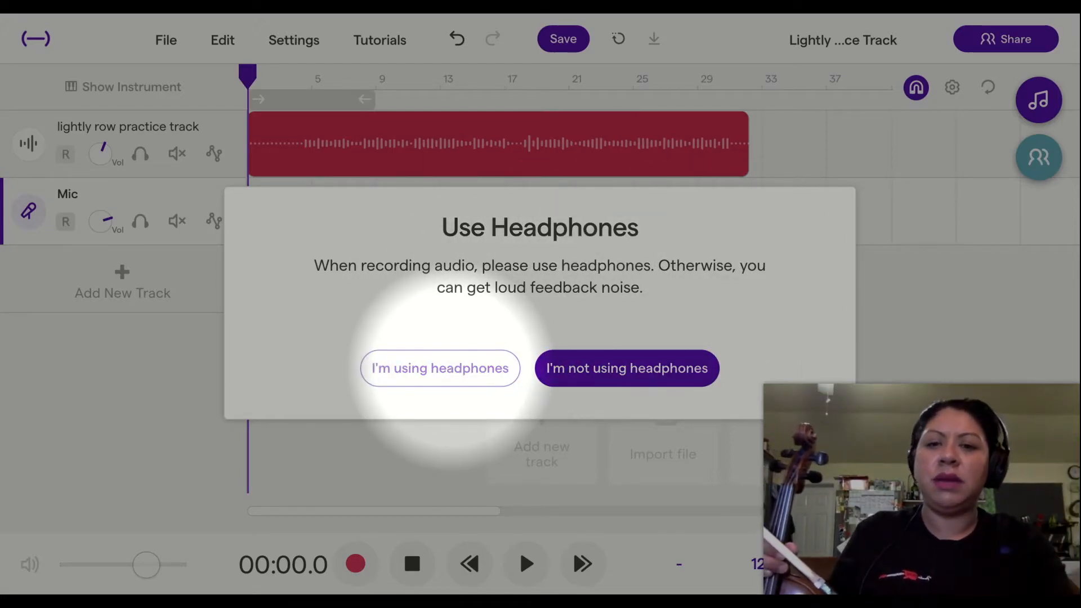
click(454, 372)
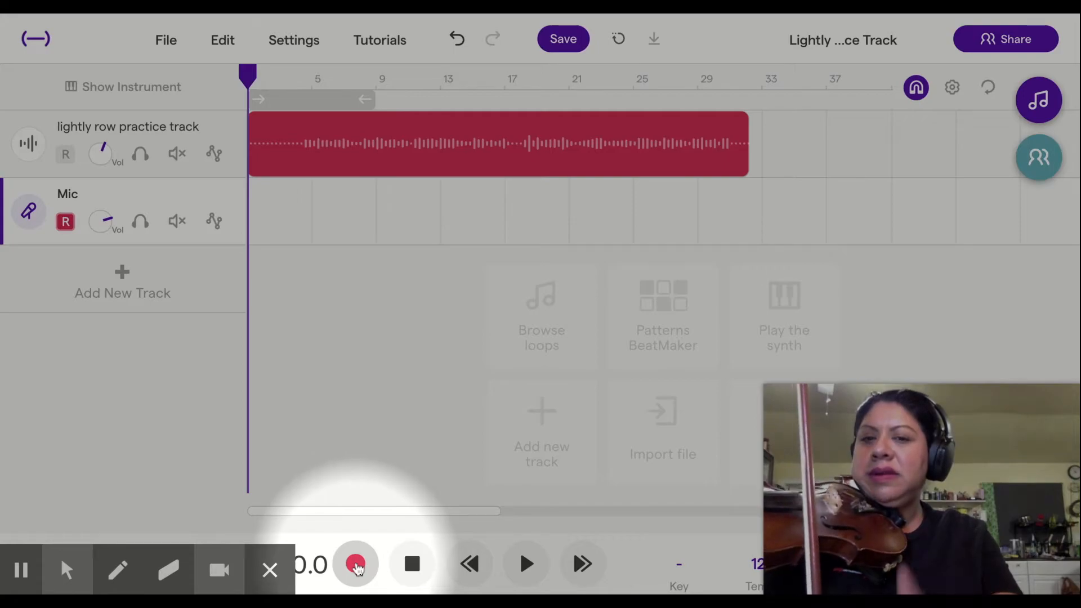
click(356, 565)
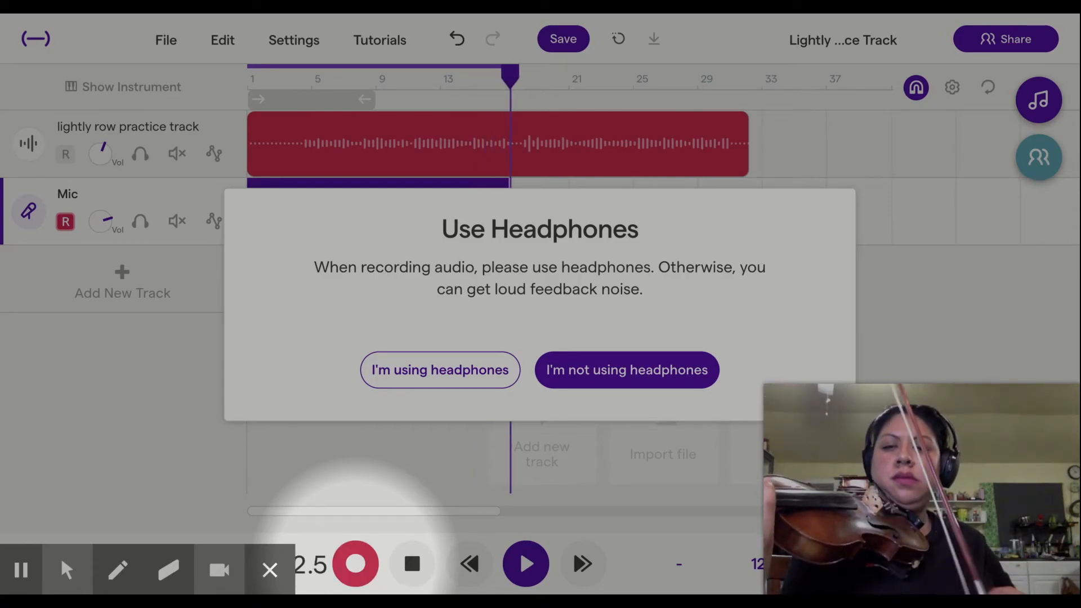
click(356, 558)
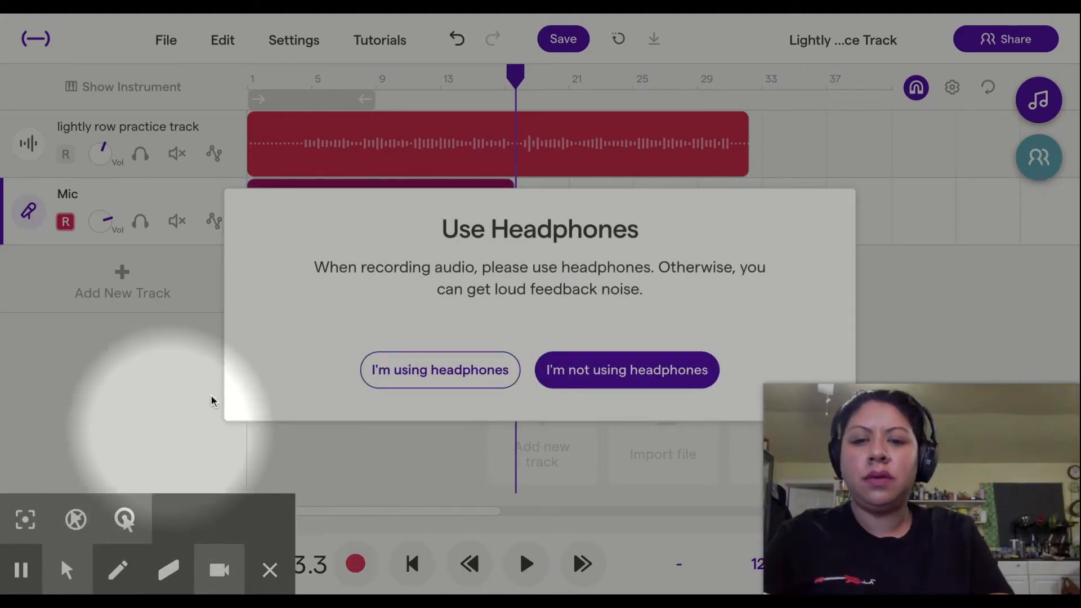
click(457, 382)
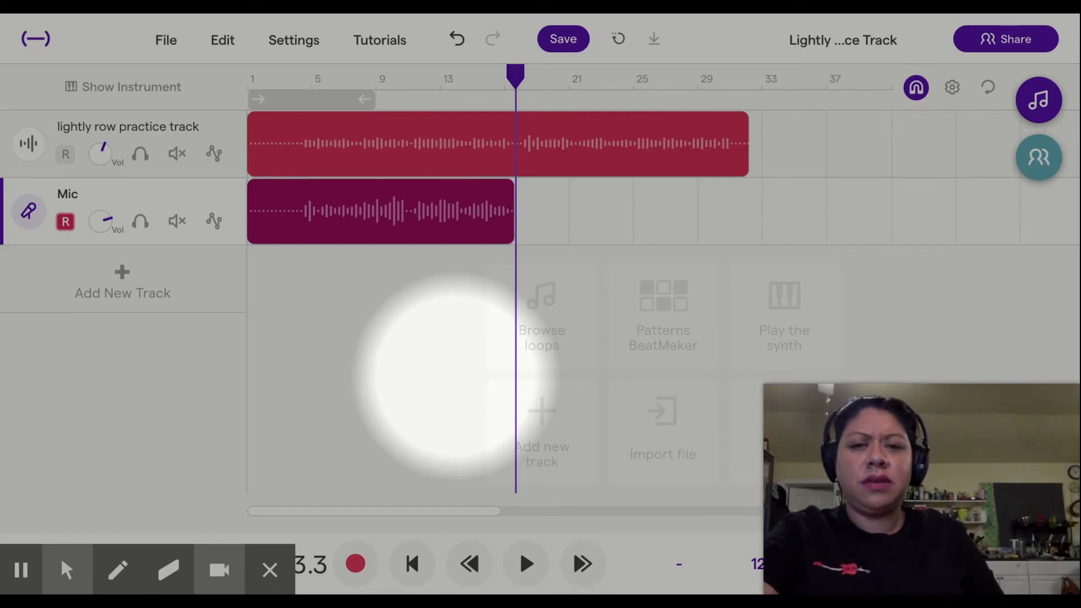
Disarm the Mic track and play the recorded take back together with the practice track from the beginning
mouse_move(495, 209)
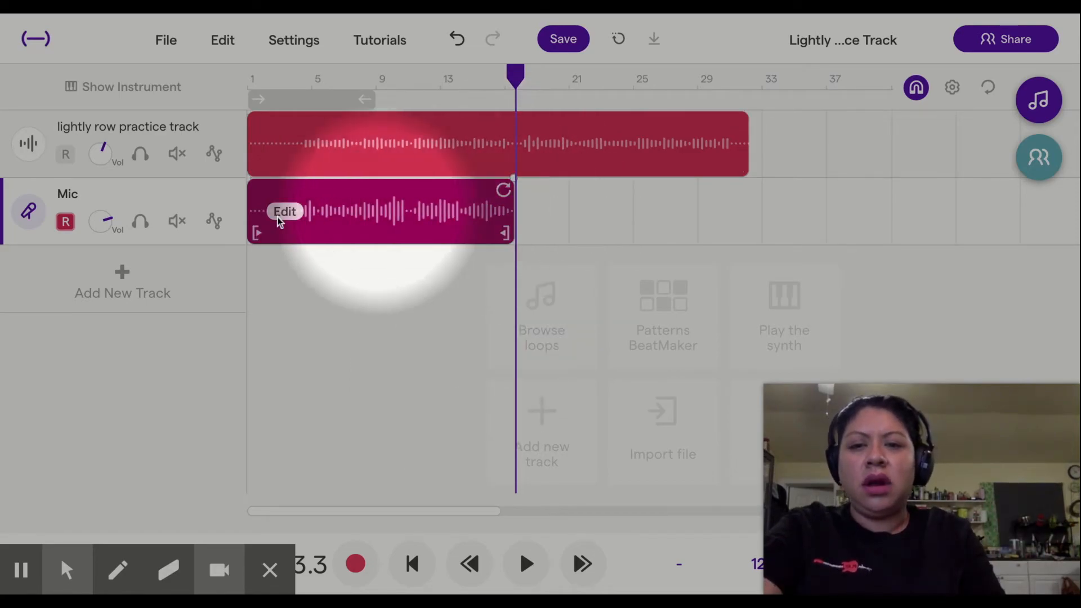
click(412, 563)
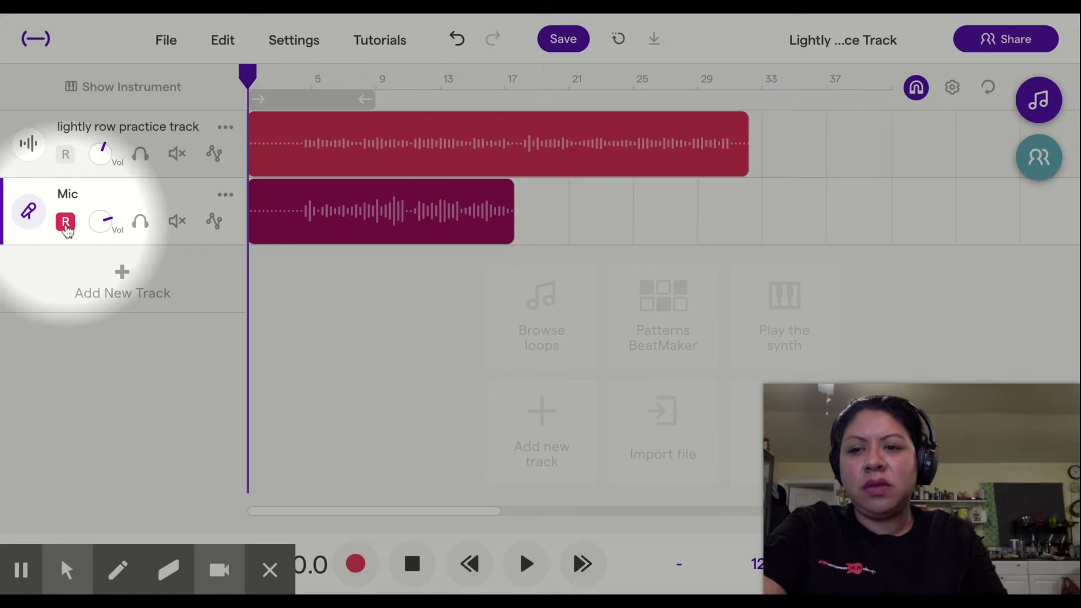
click(66, 225)
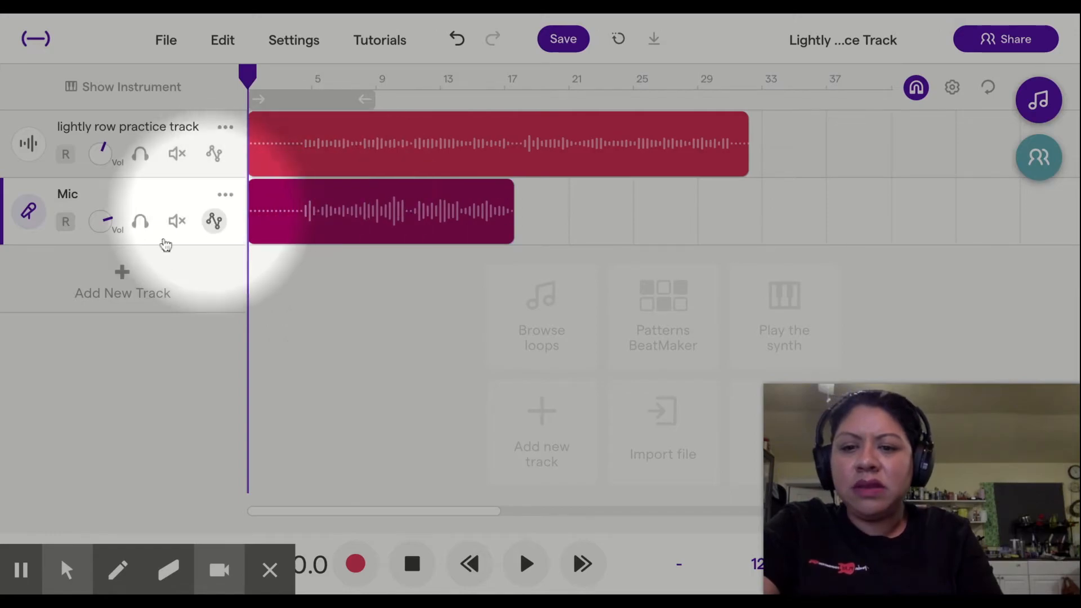
mouse_move(115, 588)
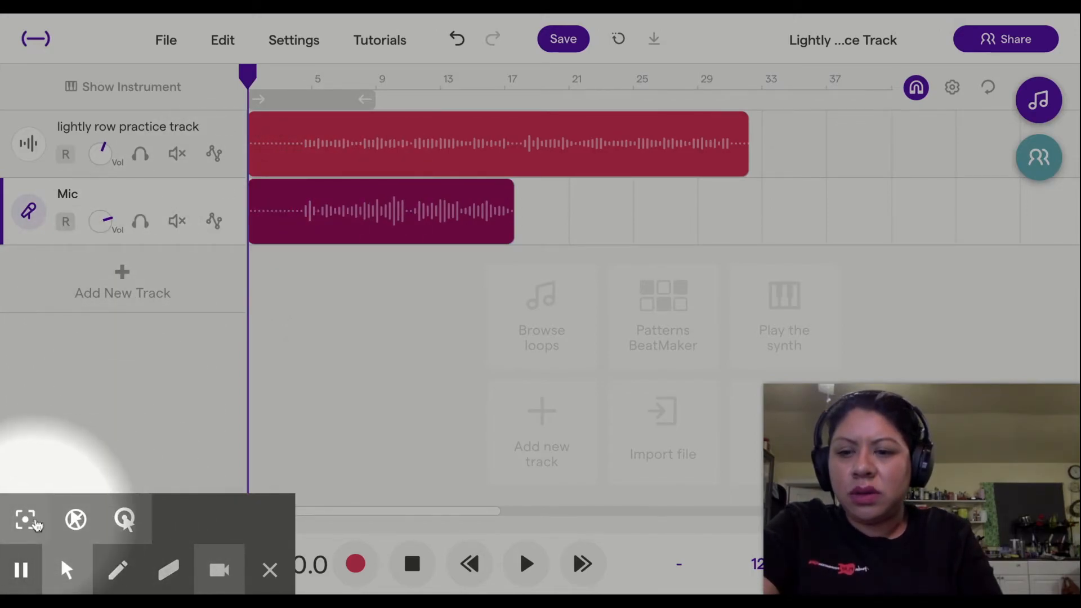
click(34, 523)
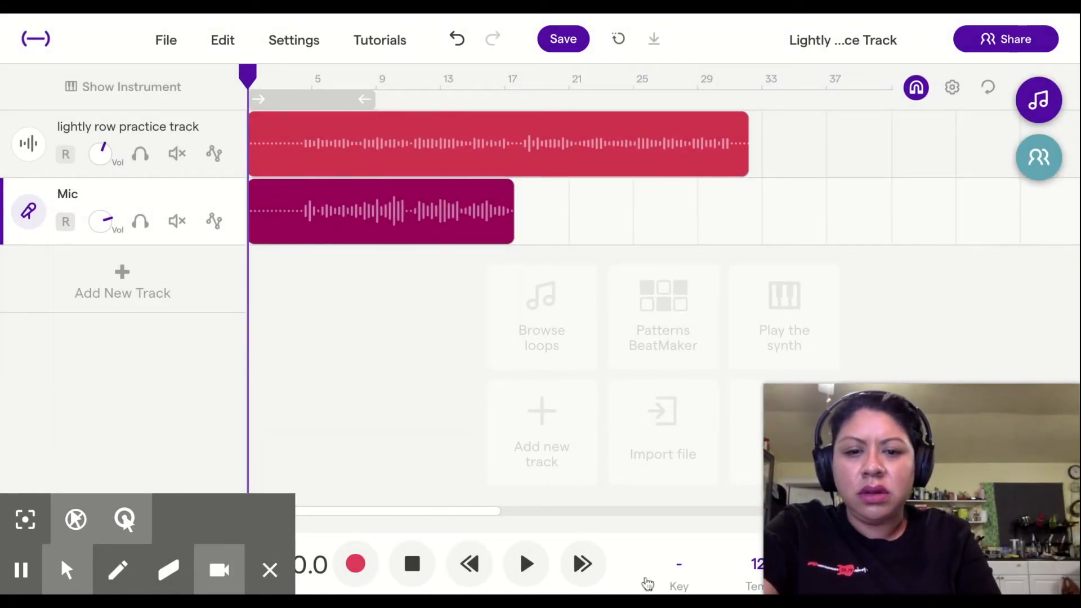
click(526, 570)
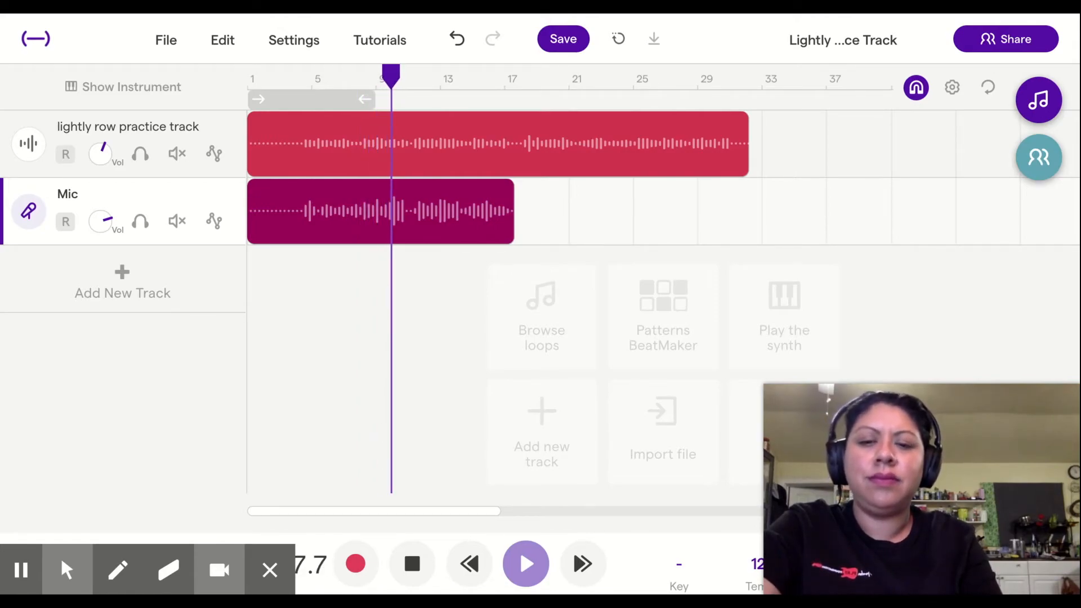
click(526, 564)
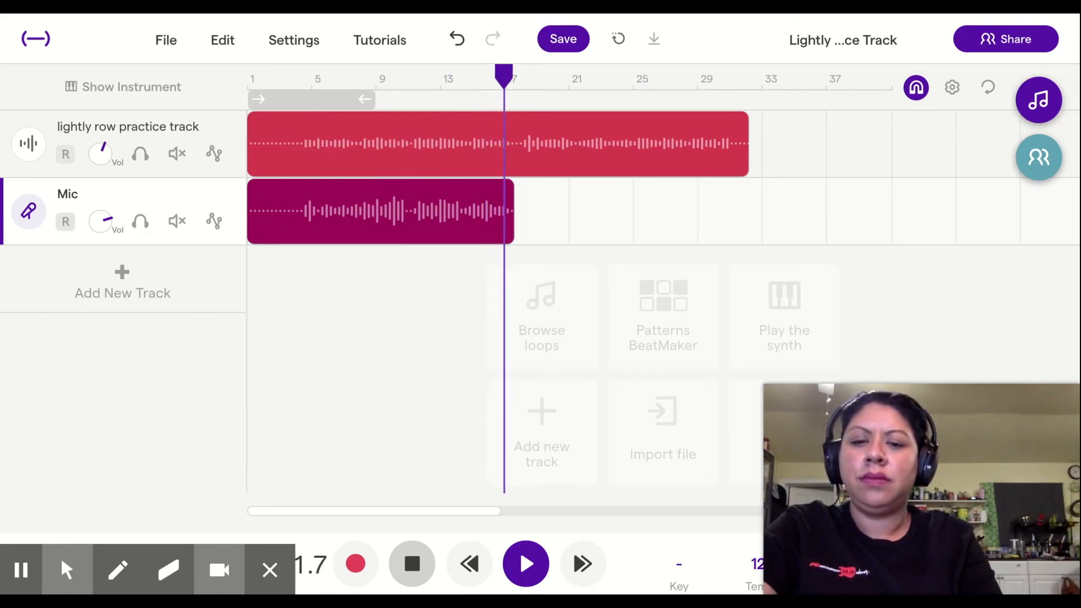
click(420, 558)
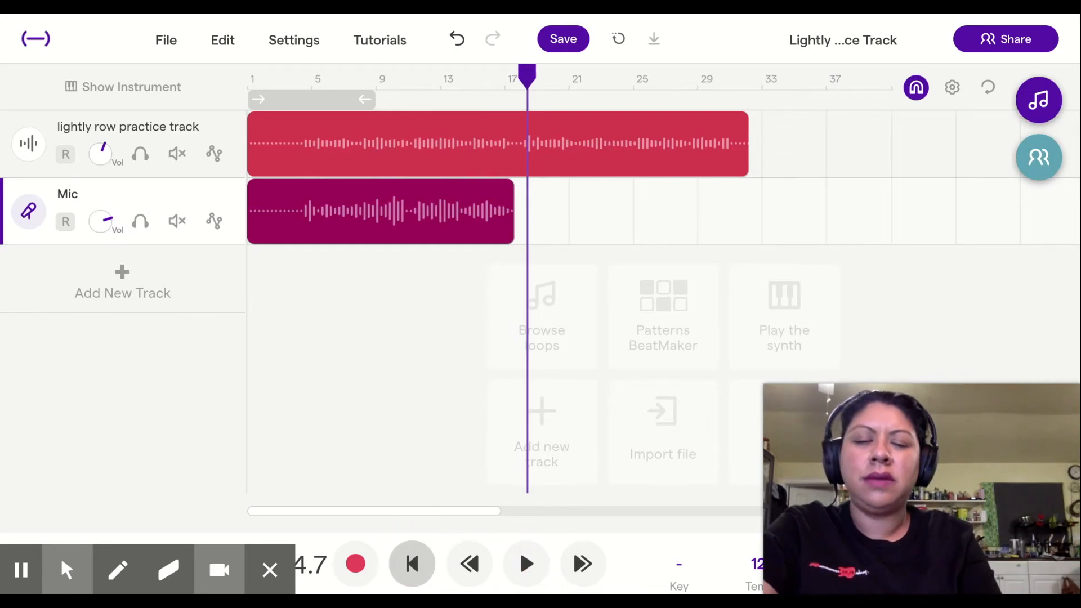
click(413, 564)
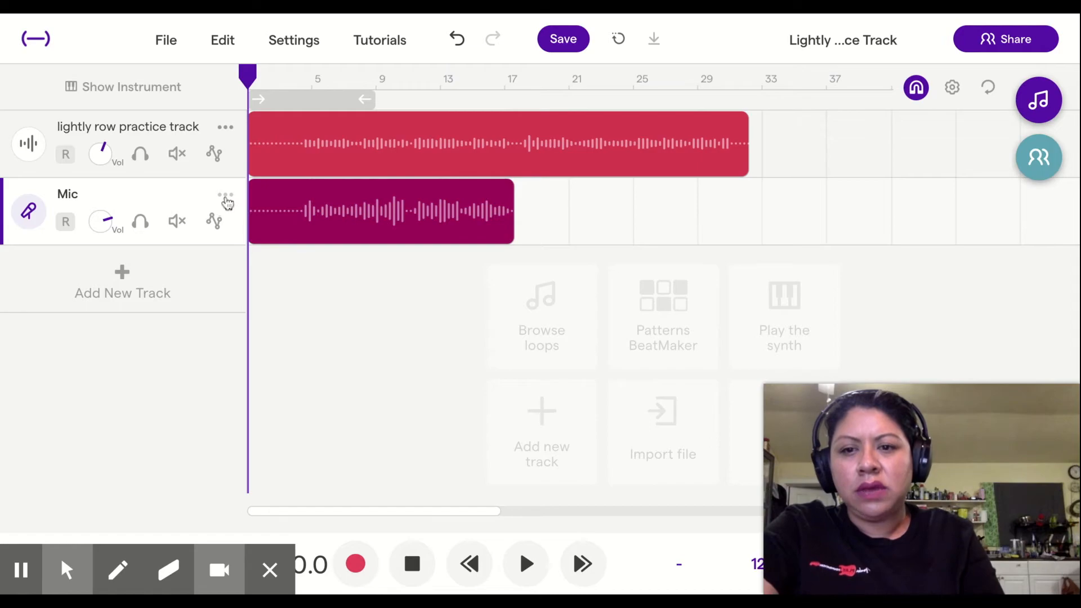
Review the Mic track's options and delete the recorded clip from that track
click(226, 196)
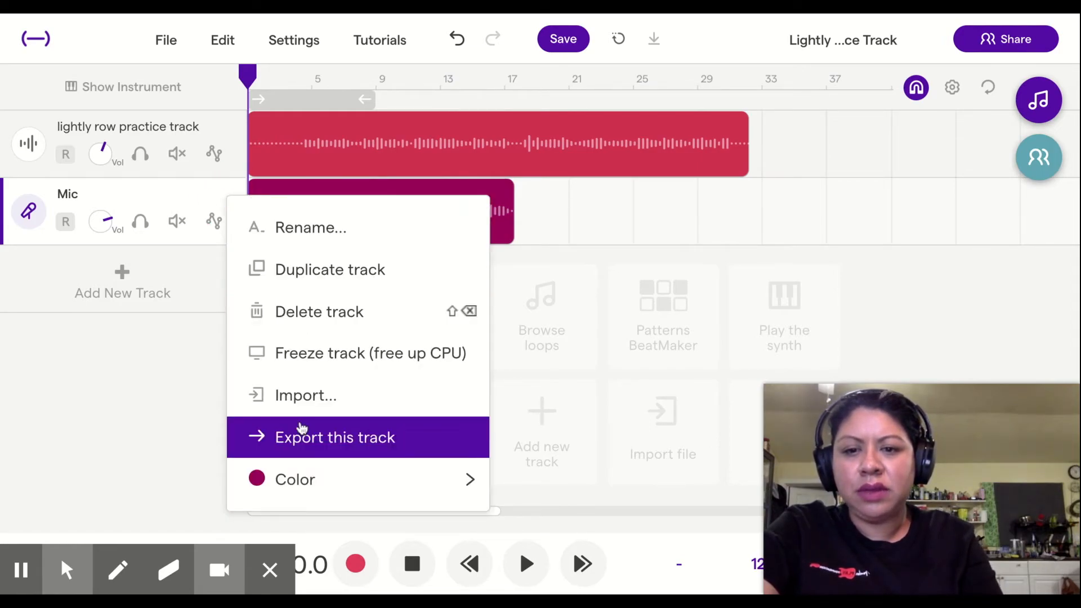
mouse_move(341, 482)
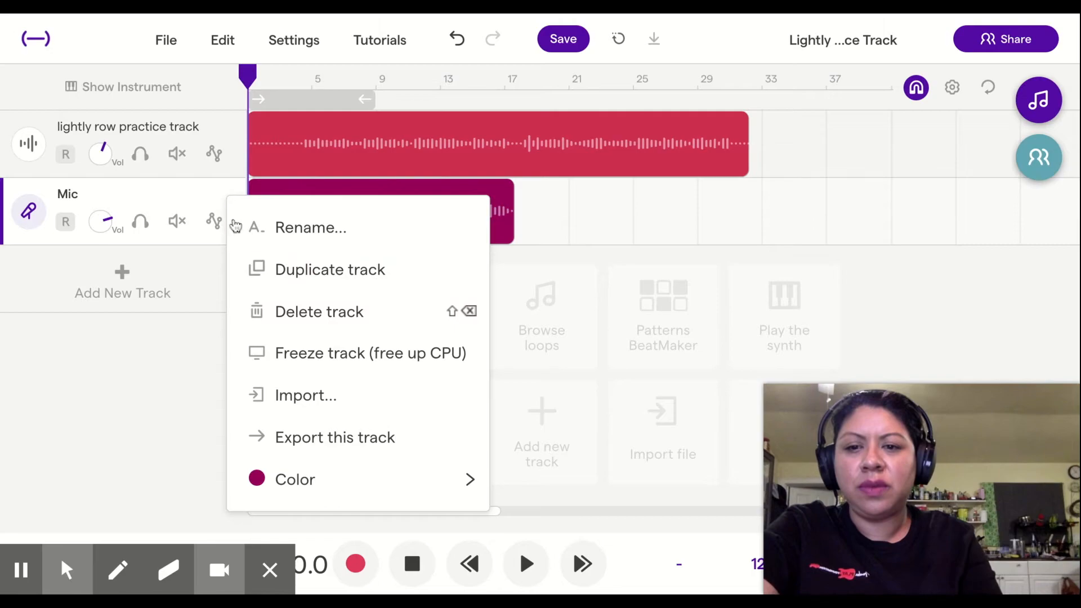
click(445, 206)
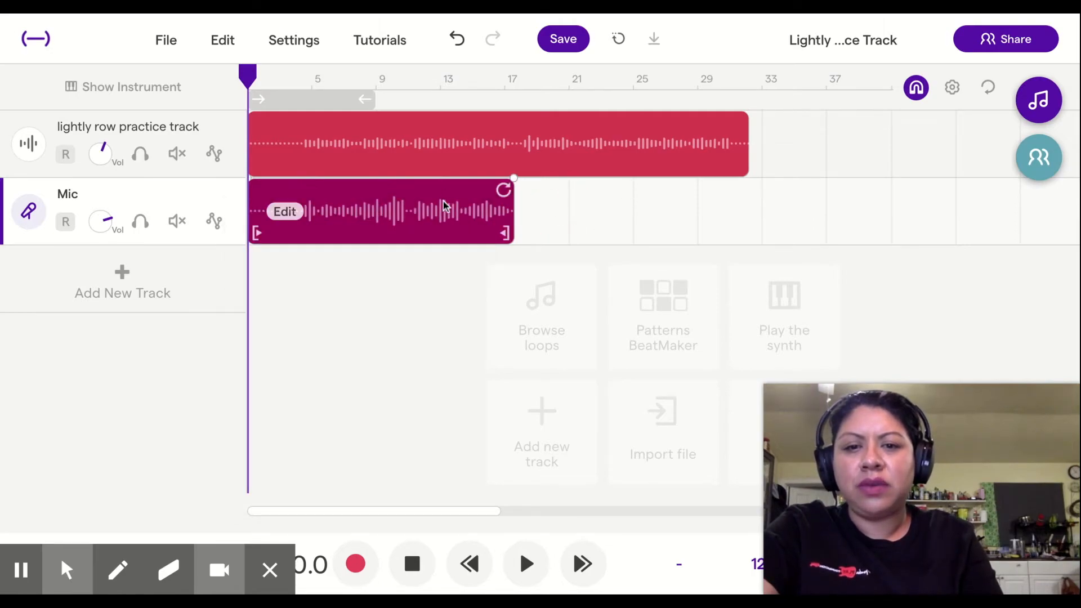
click(457, 202)
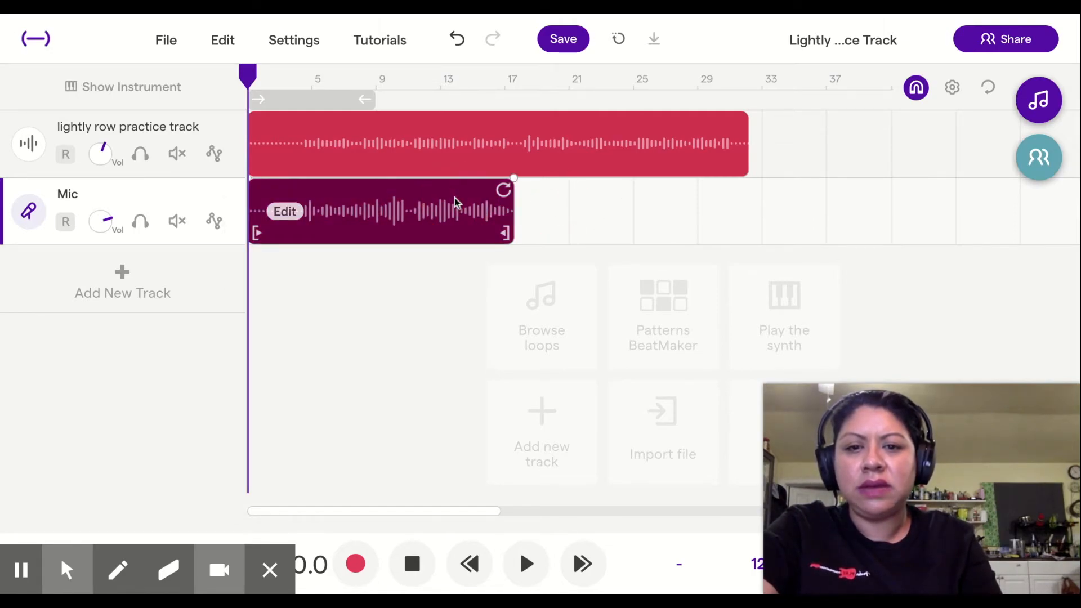
key(Delete)
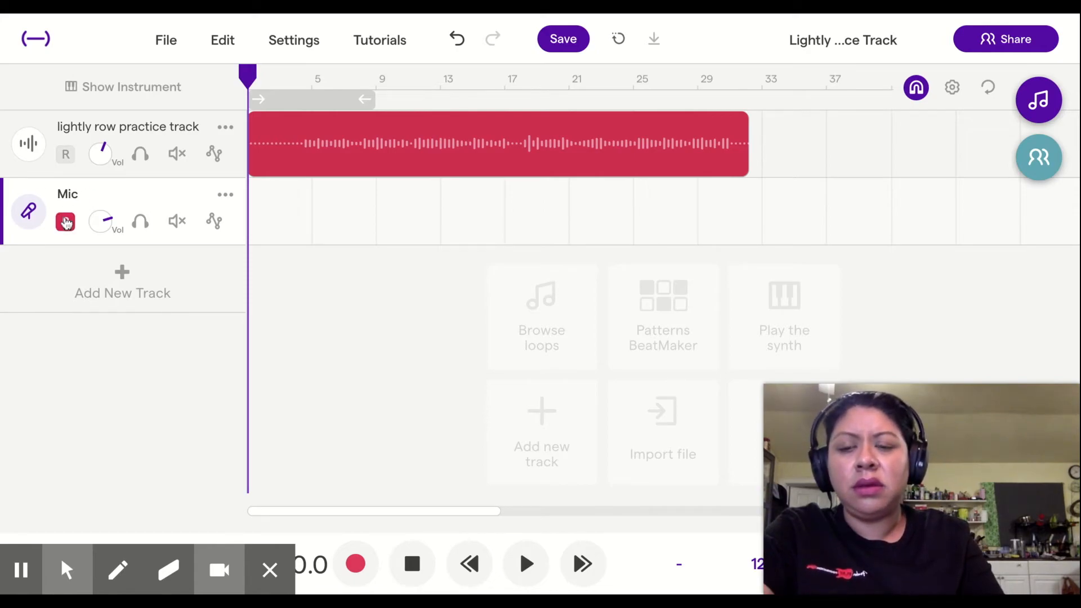
Turn off record arming on the Mic track and delete the whole track
click(67, 221)
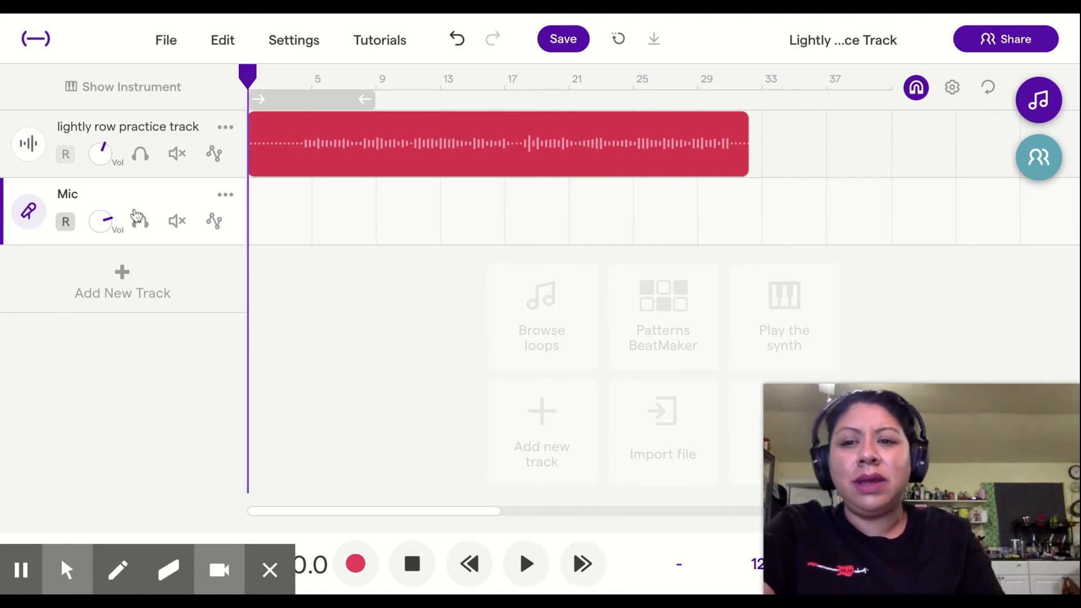
click(225, 196)
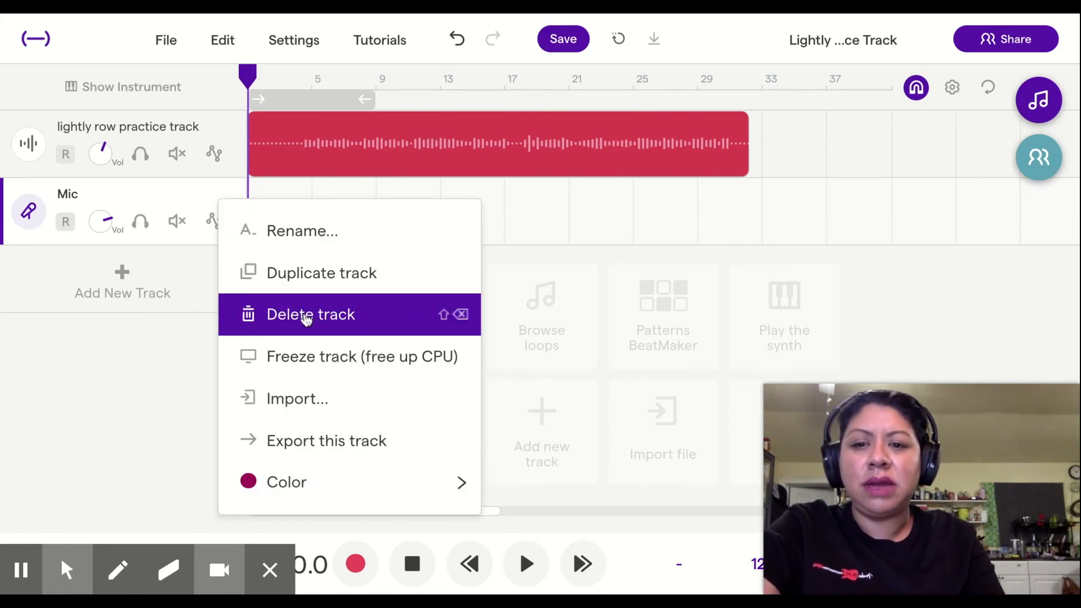
click(303, 315)
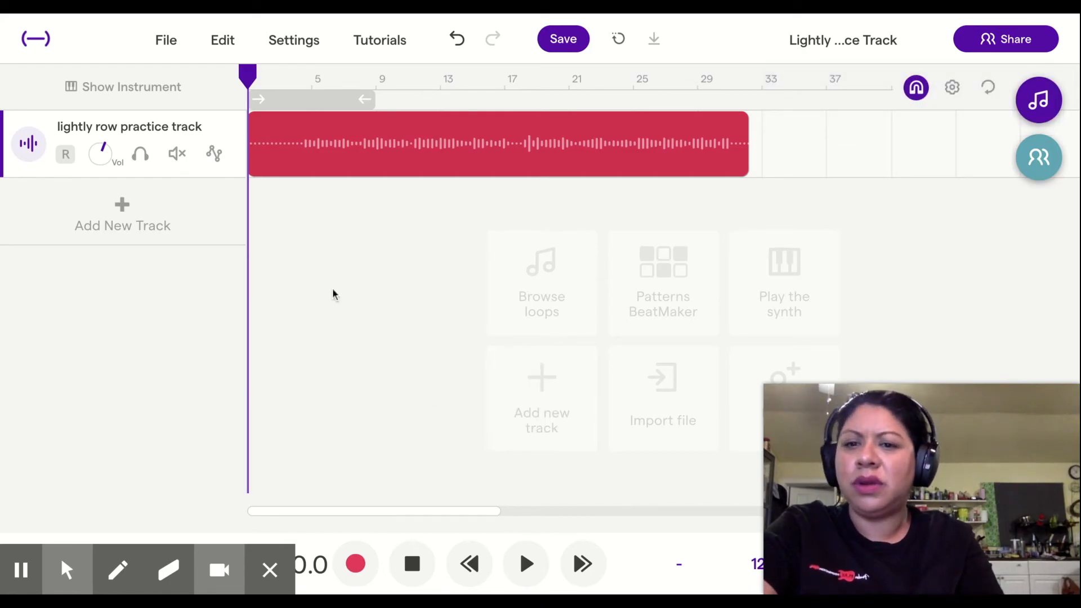
Add a new voice and microphone track and change its preset to Clean
click(542, 406)
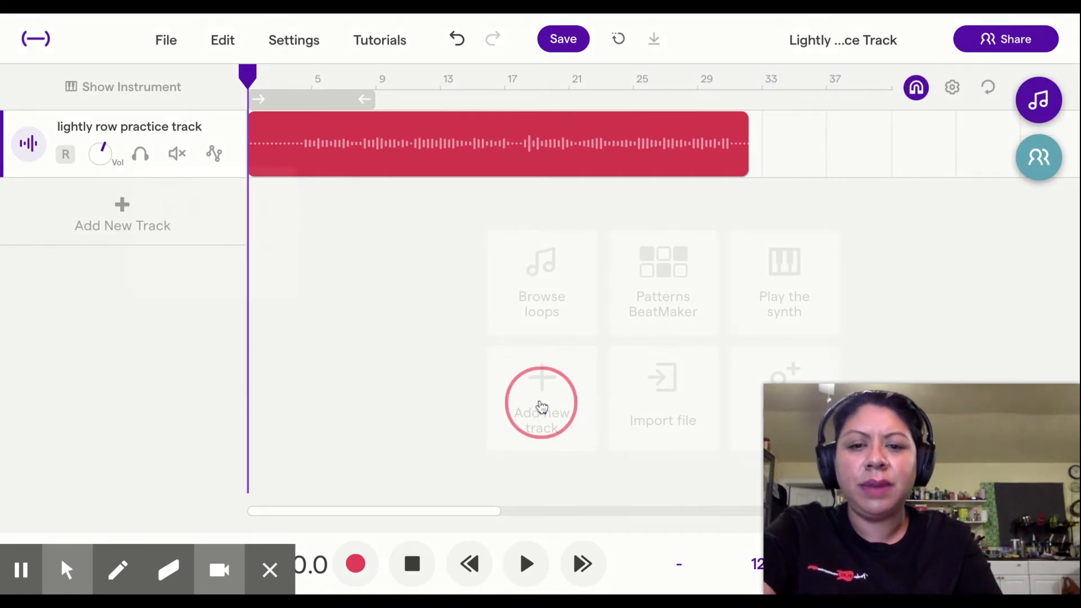
click(288, 199)
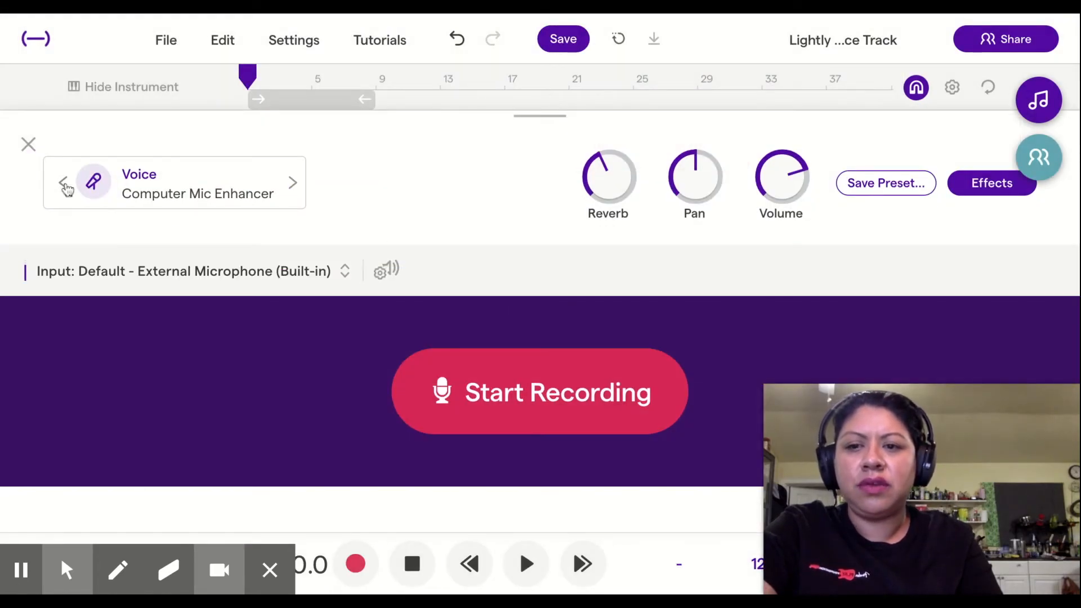
click(65, 186)
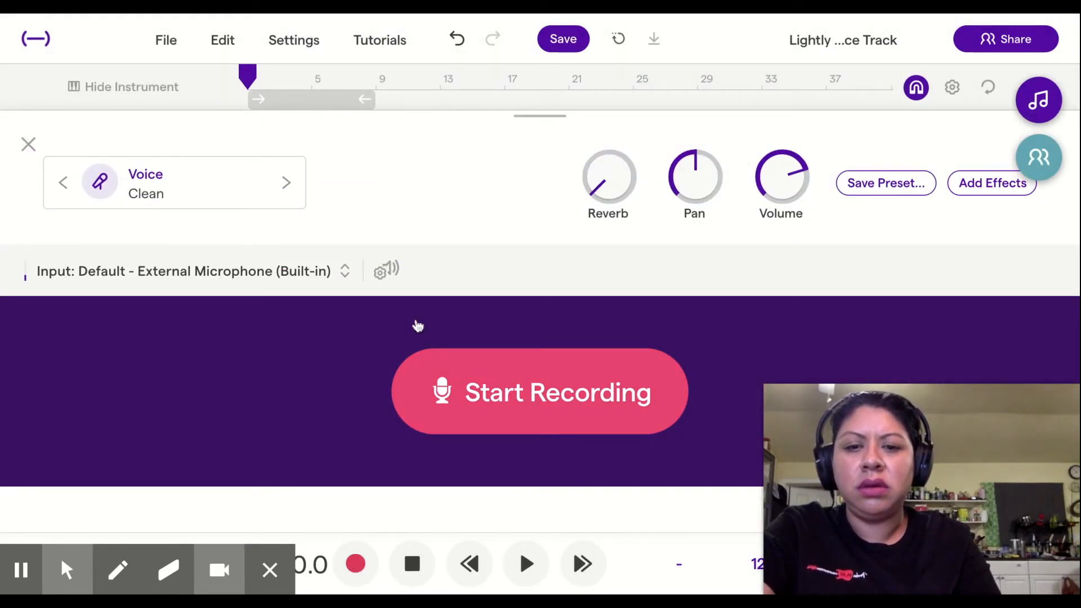
Run the Volume Check for the external microphone while playing and accept the adjusted levels
click(386, 272)
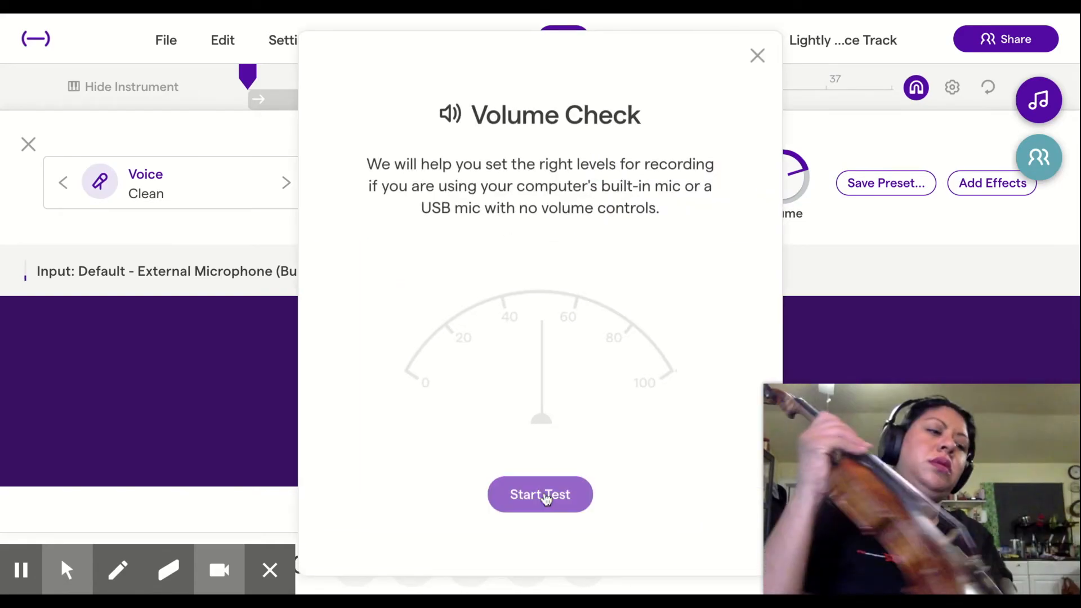
click(567, 507)
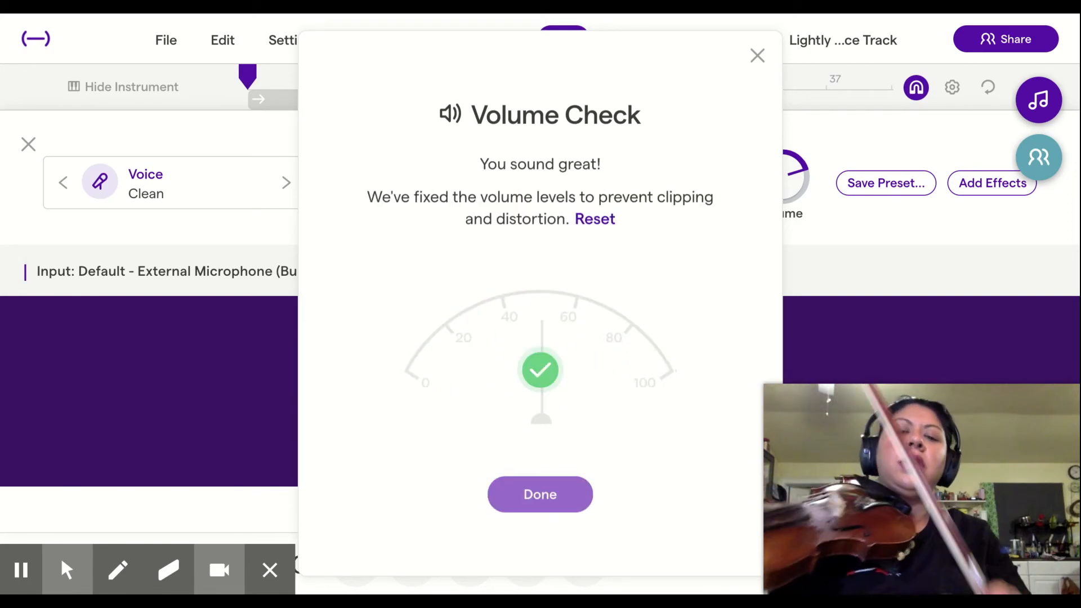
click(549, 500)
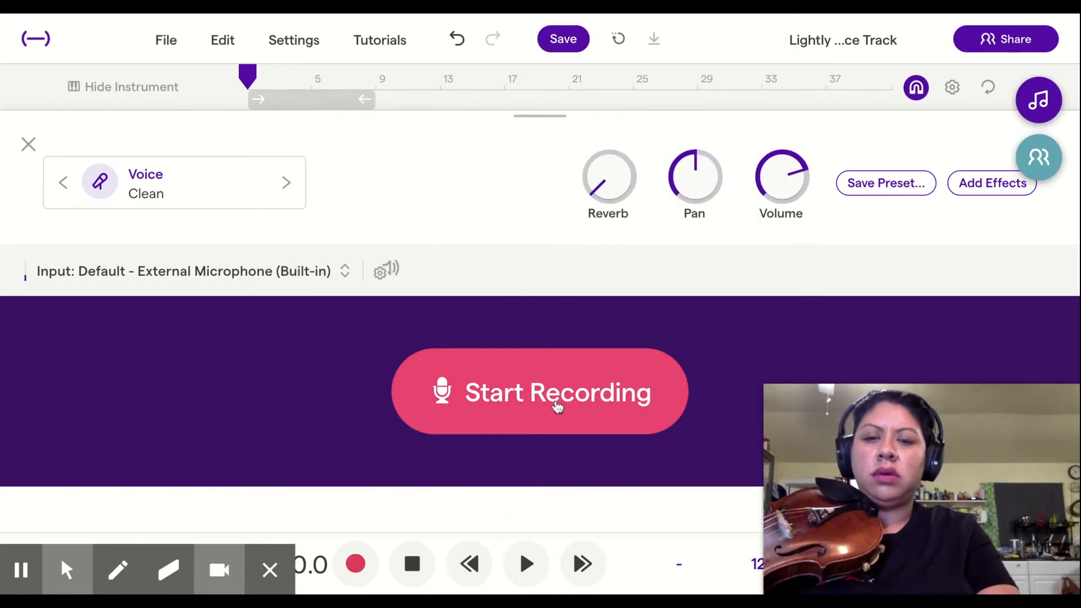
Record a new take of about 33 seconds on the Mic track and return to the track timeline
click(557, 407)
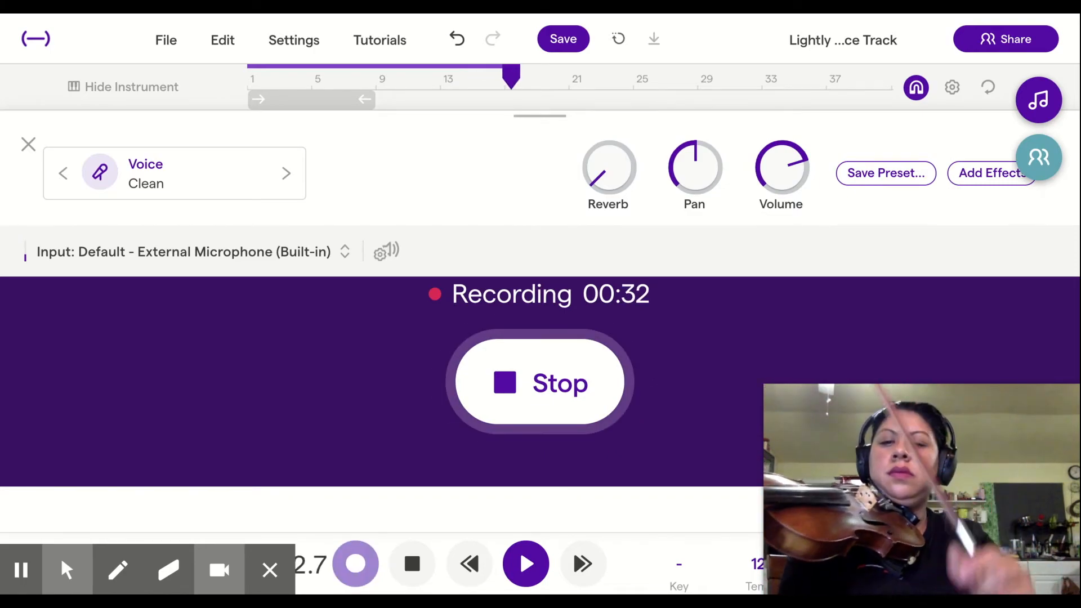
key(space)
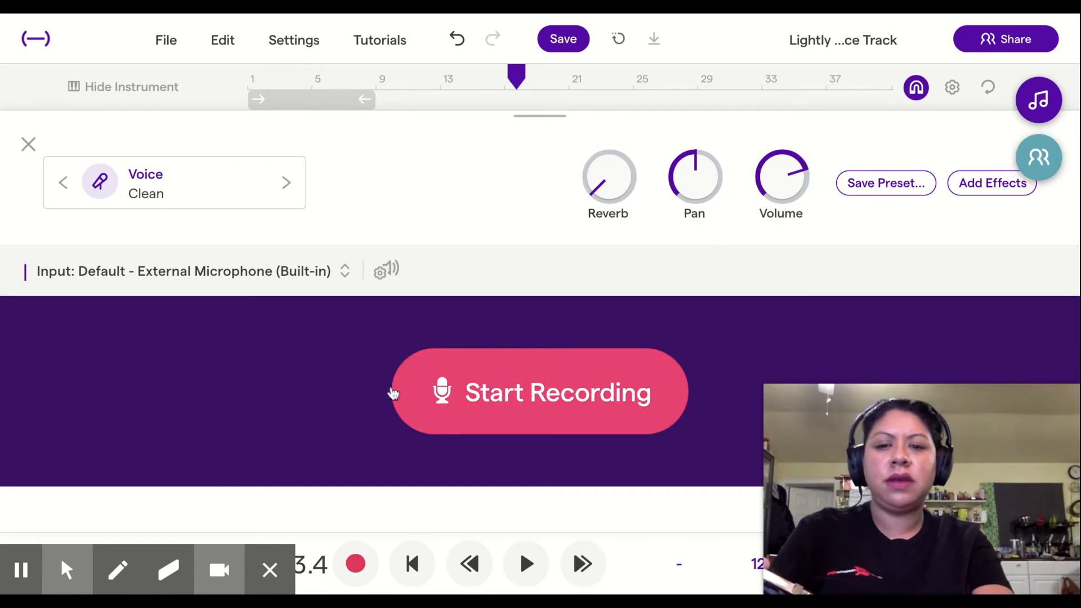
click(29, 148)
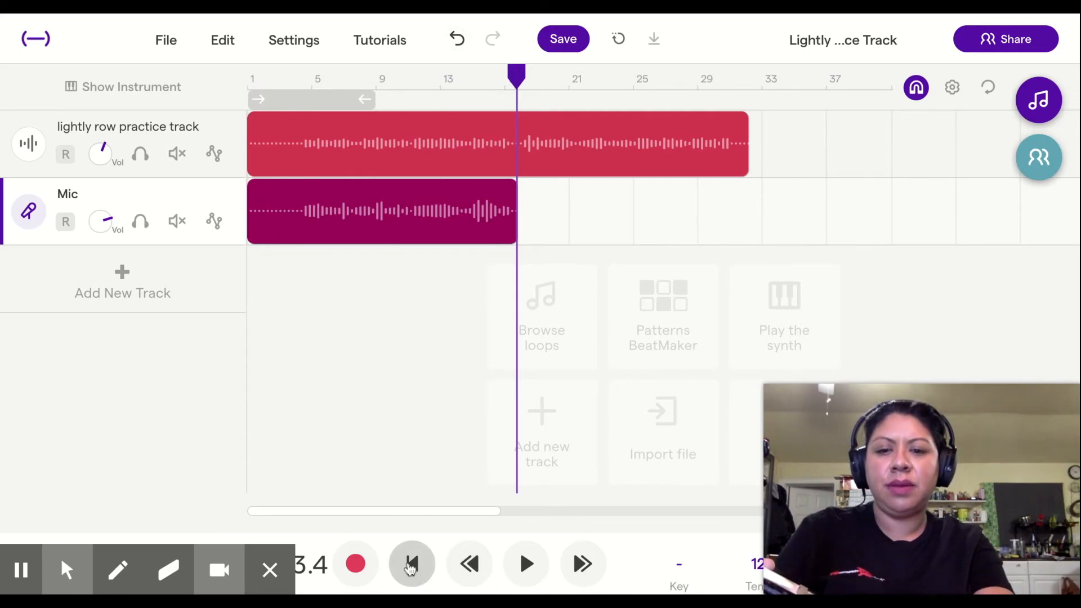
Mute the lightly row practice track and play the Mic take alone from the start
click(413, 571)
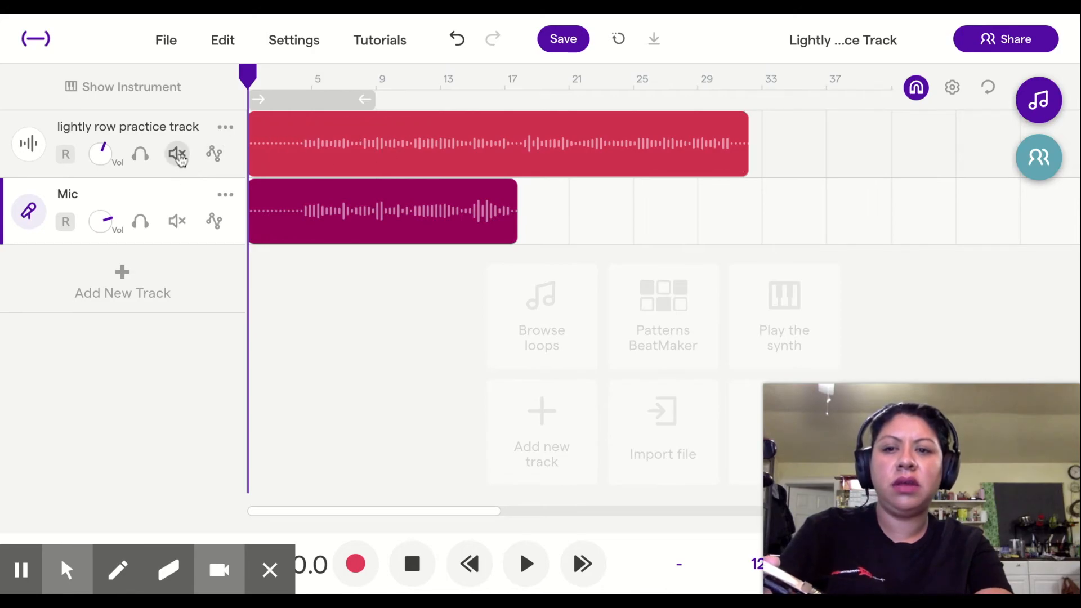
click(177, 154)
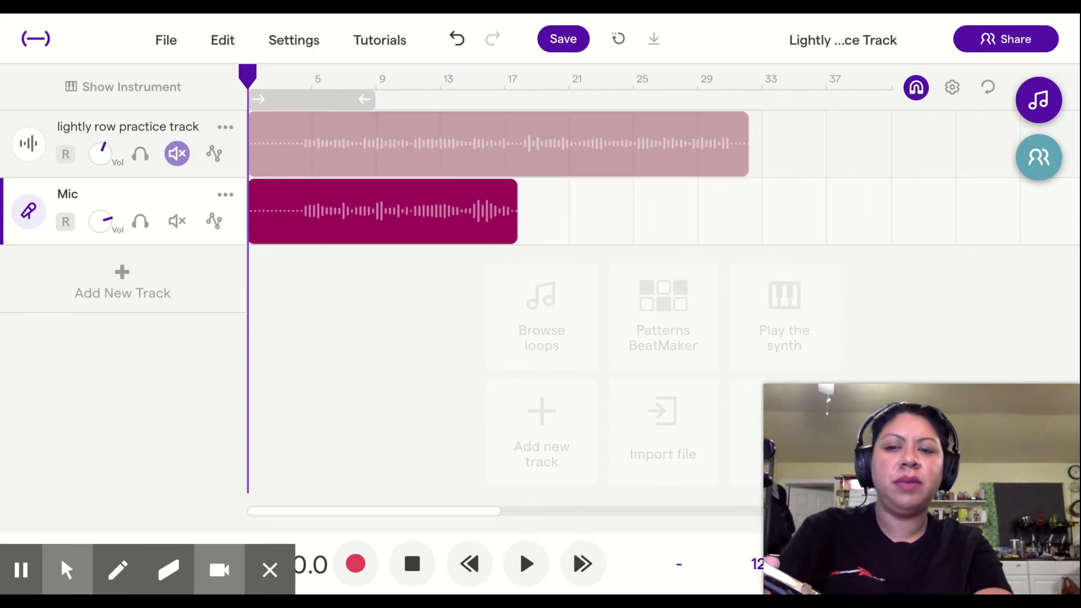
mouse_move(264, 140)
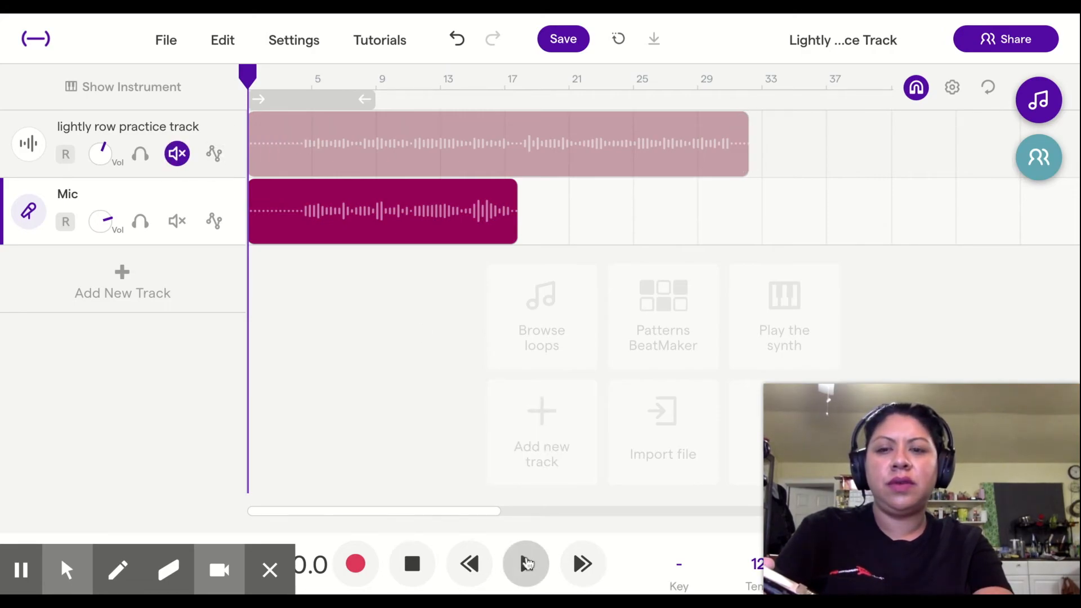
click(527, 564)
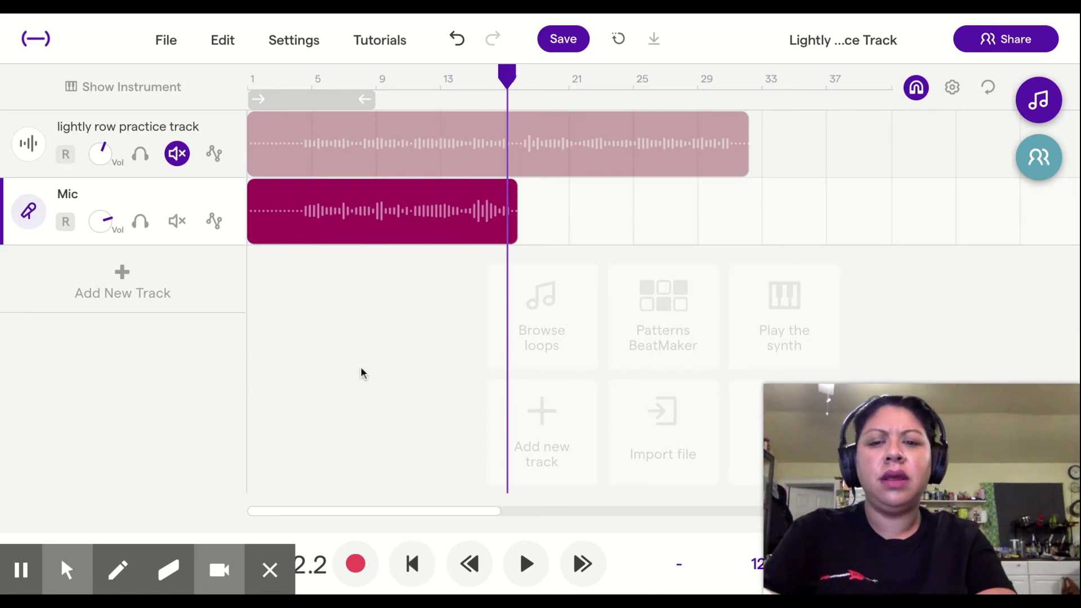
Unmute the lightly row practice track and play it together with the Mic take from the start, stopping near the take's end
click(423, 574)
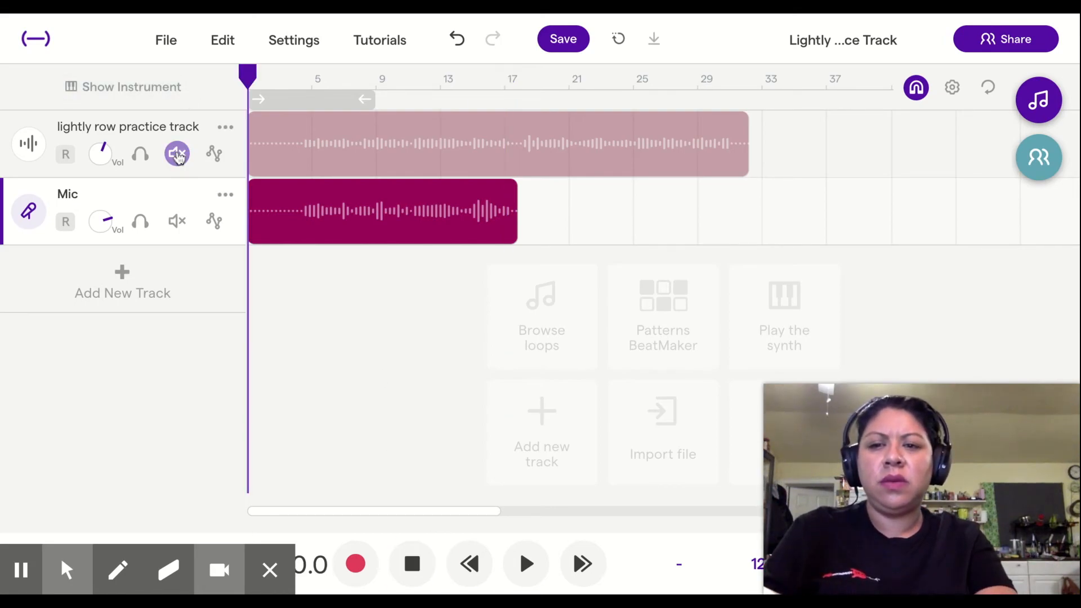
click(177, 155)
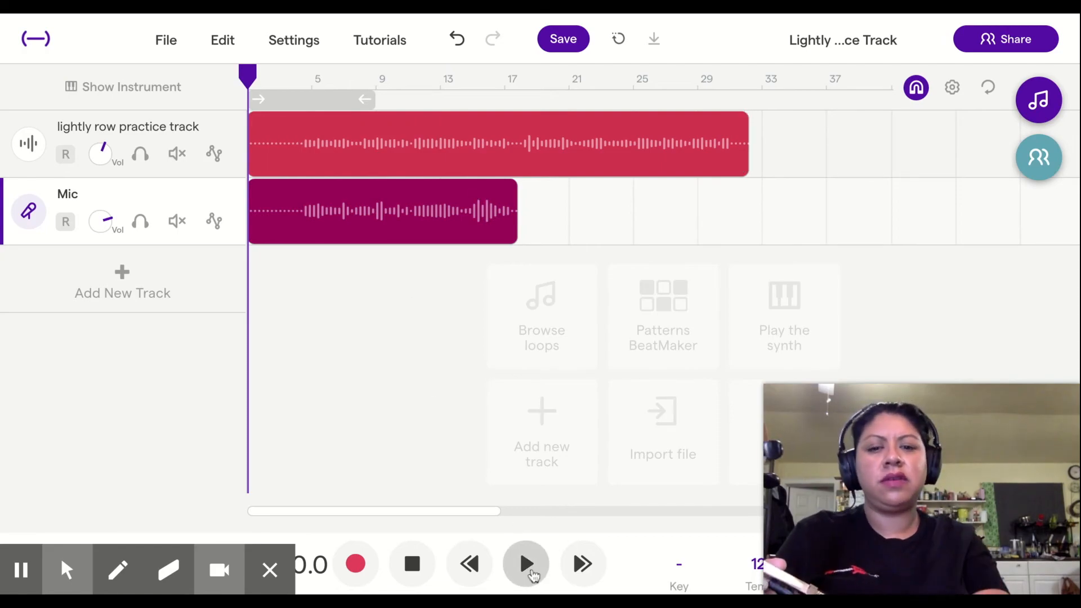
click(529, 566)
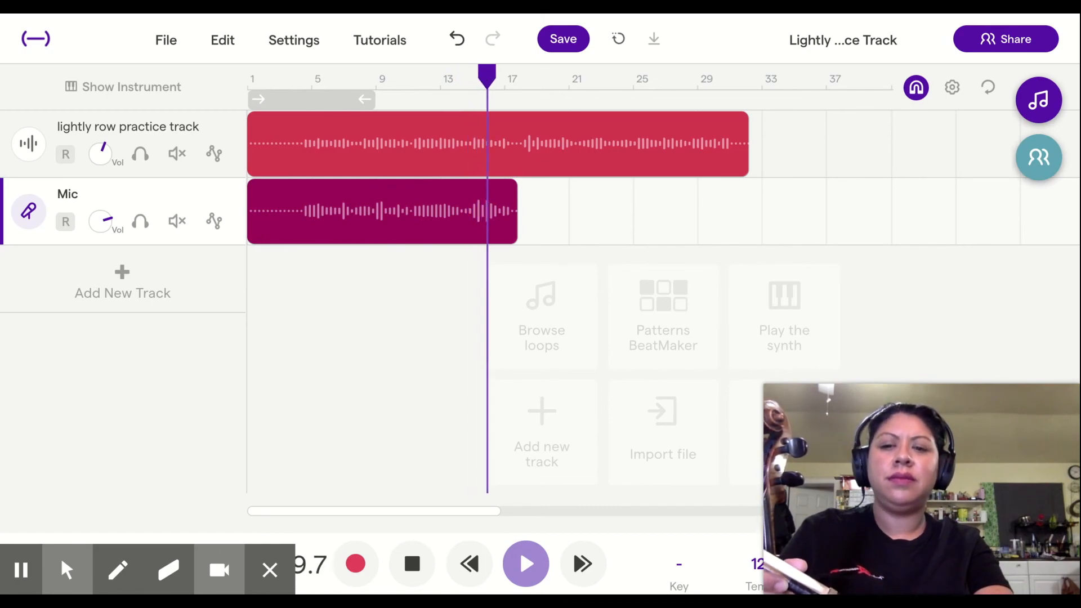
click(409, 561)
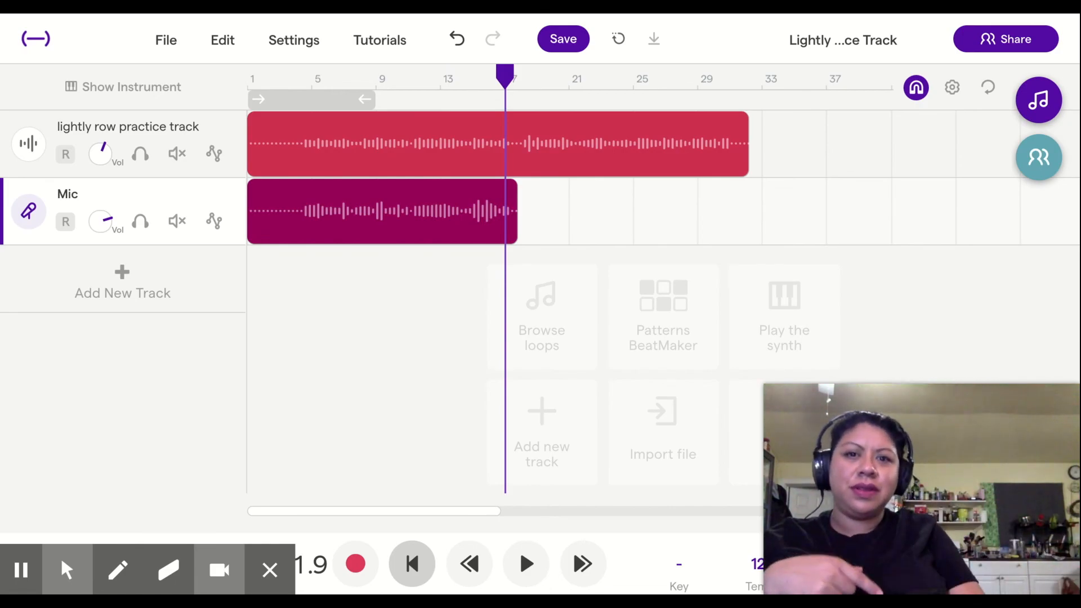
Delete the recorded take from the Mic track, and switch its record arming on and off again, returning the playhead to the start
click(389, 217)
key(Delete)
click(67, 228)
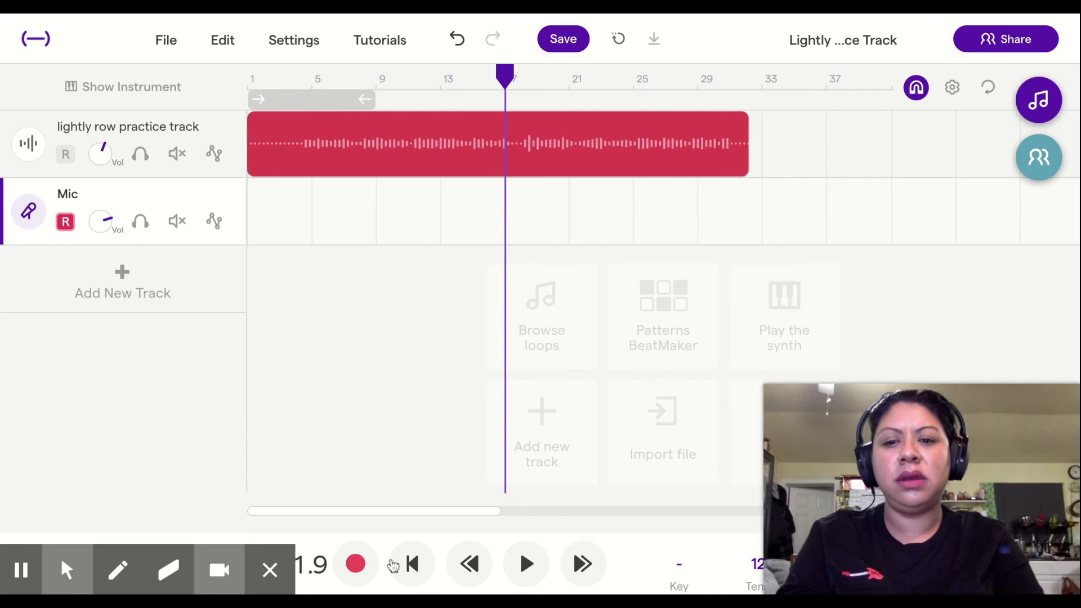
click(423, 568)
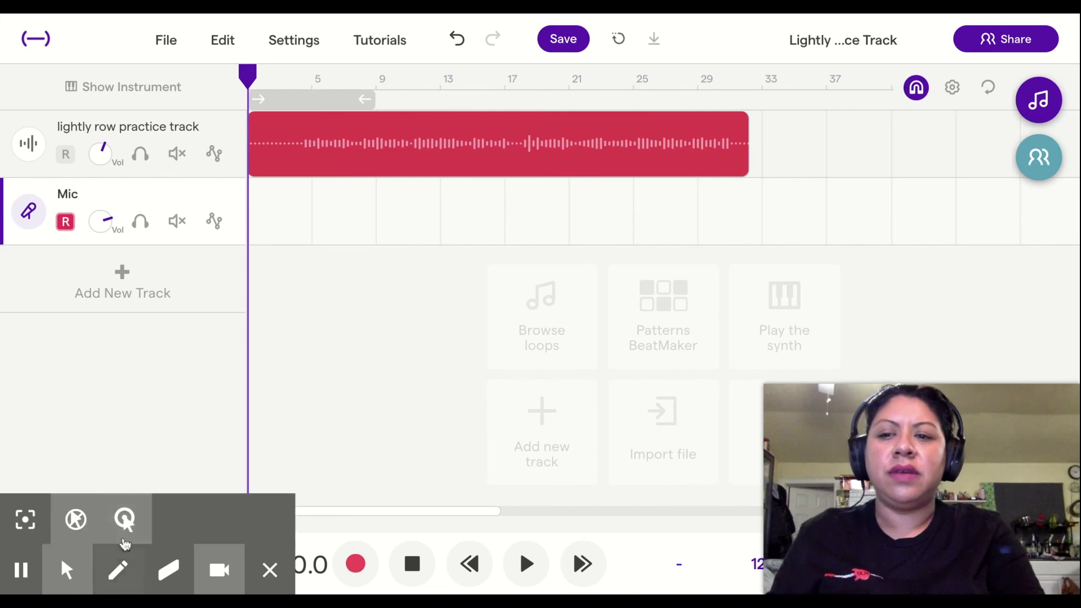
click(65, 223)
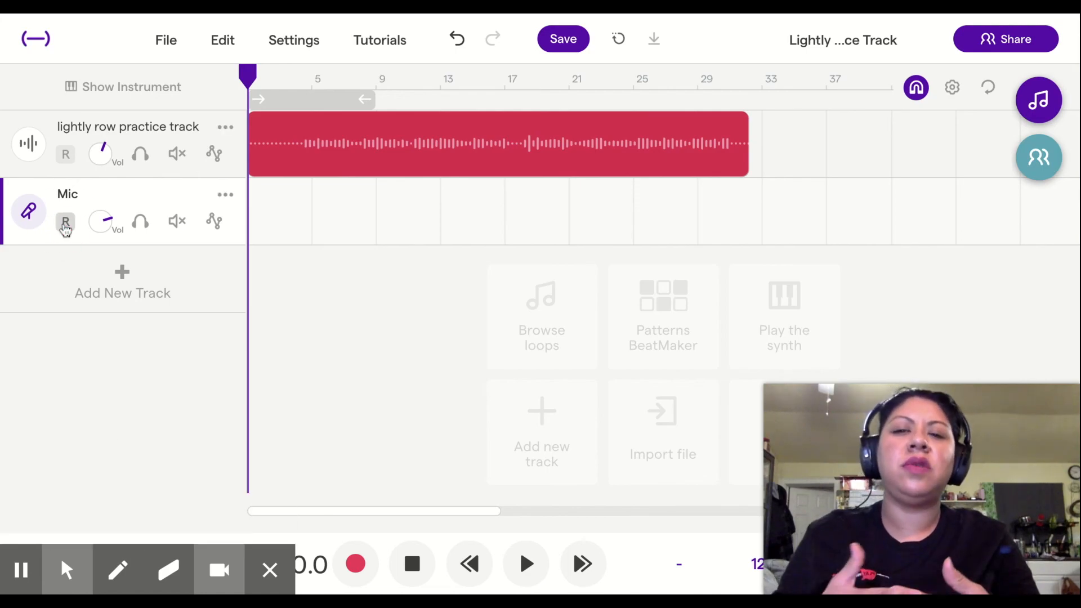